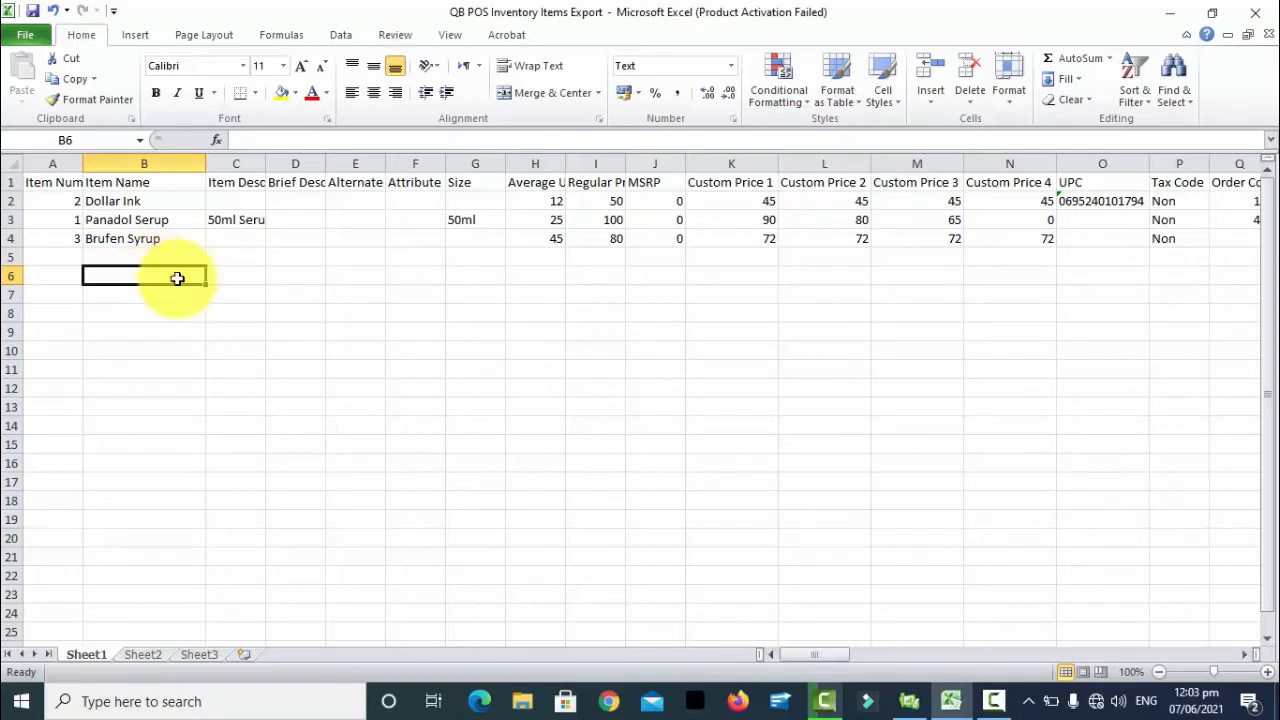
Start a new inventory item in row 5 with item number 4 and item name Postan
{"action": "left_click", "coordinate": [131, 258]}
{"action": "key", "text": "Left"}
{"action": "key", "text": "Right"}
{"action": "key", "text": "Left"}
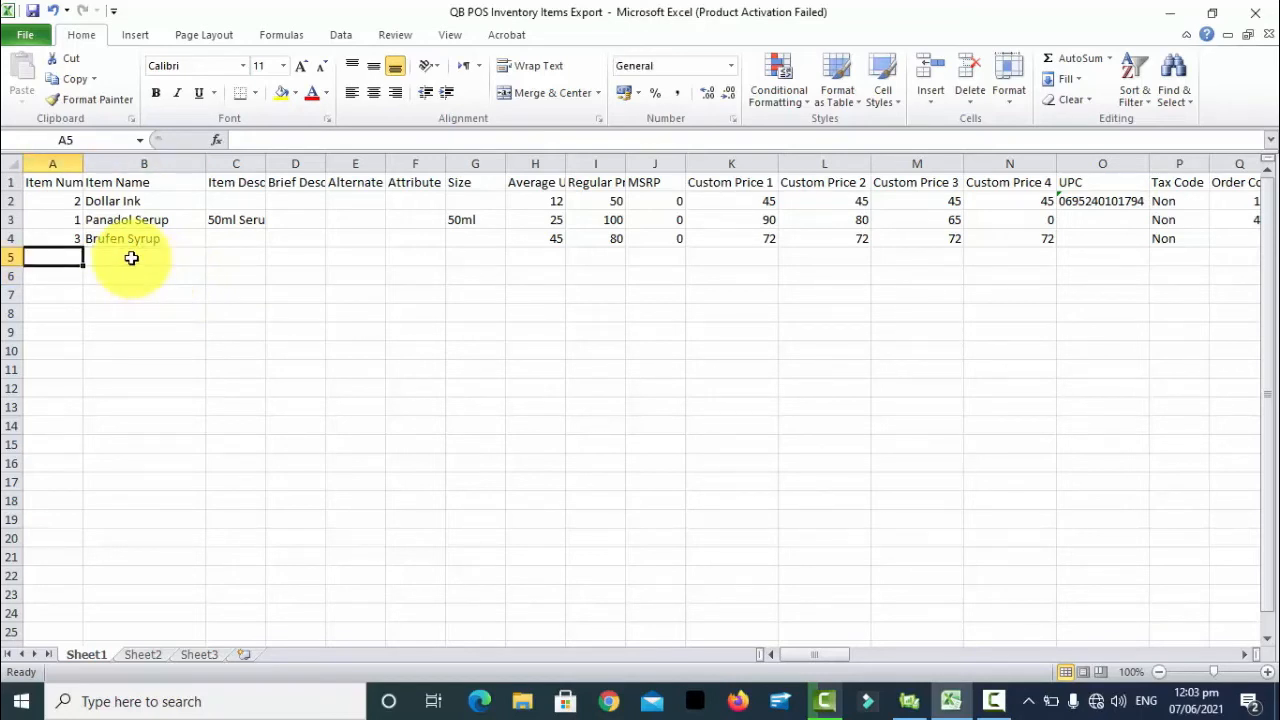
{"action": "type", "text": "4"}
{"action": "key", "text": "Tab"}
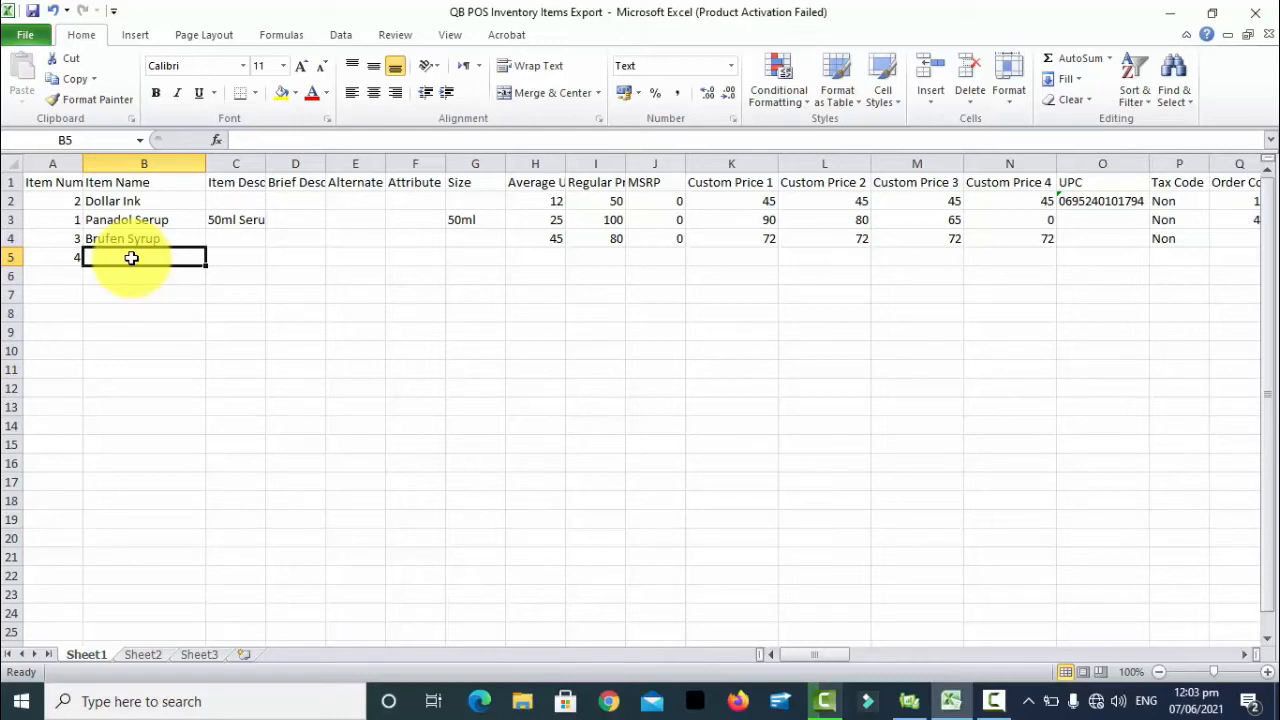
{"action": "type", "text": "Postan"}
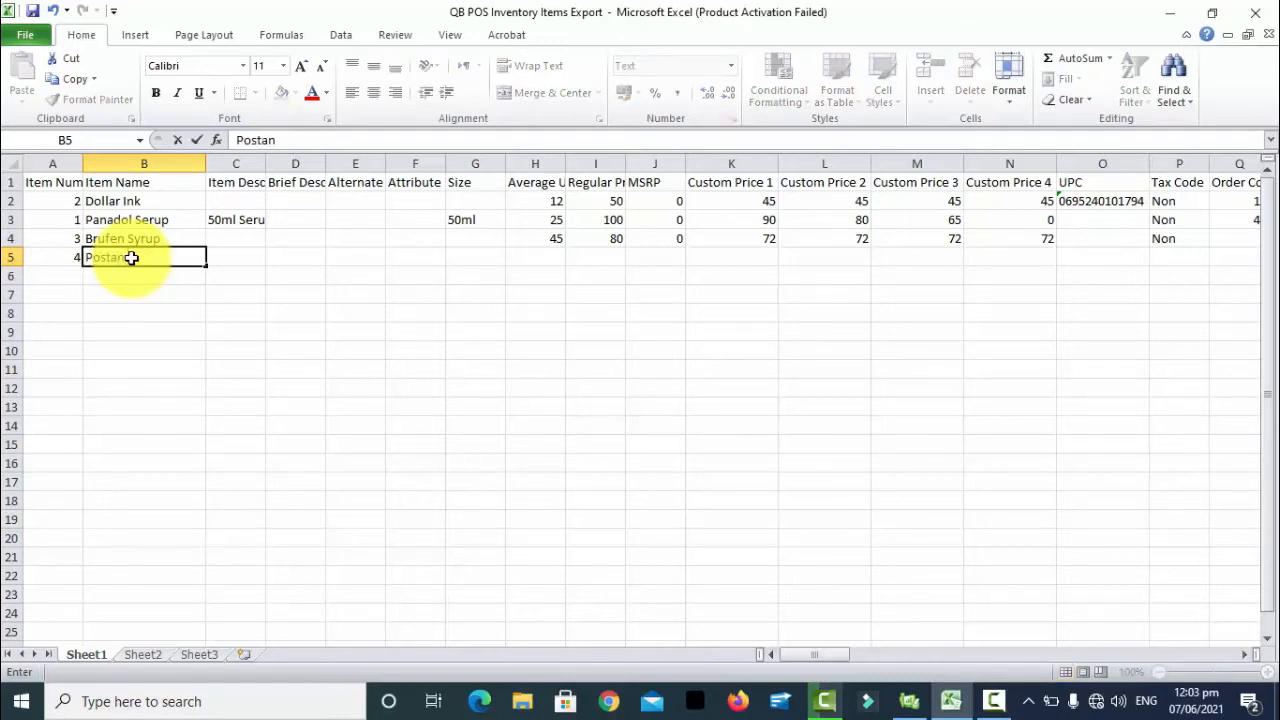
{"action": "key", "text": "Tab"}
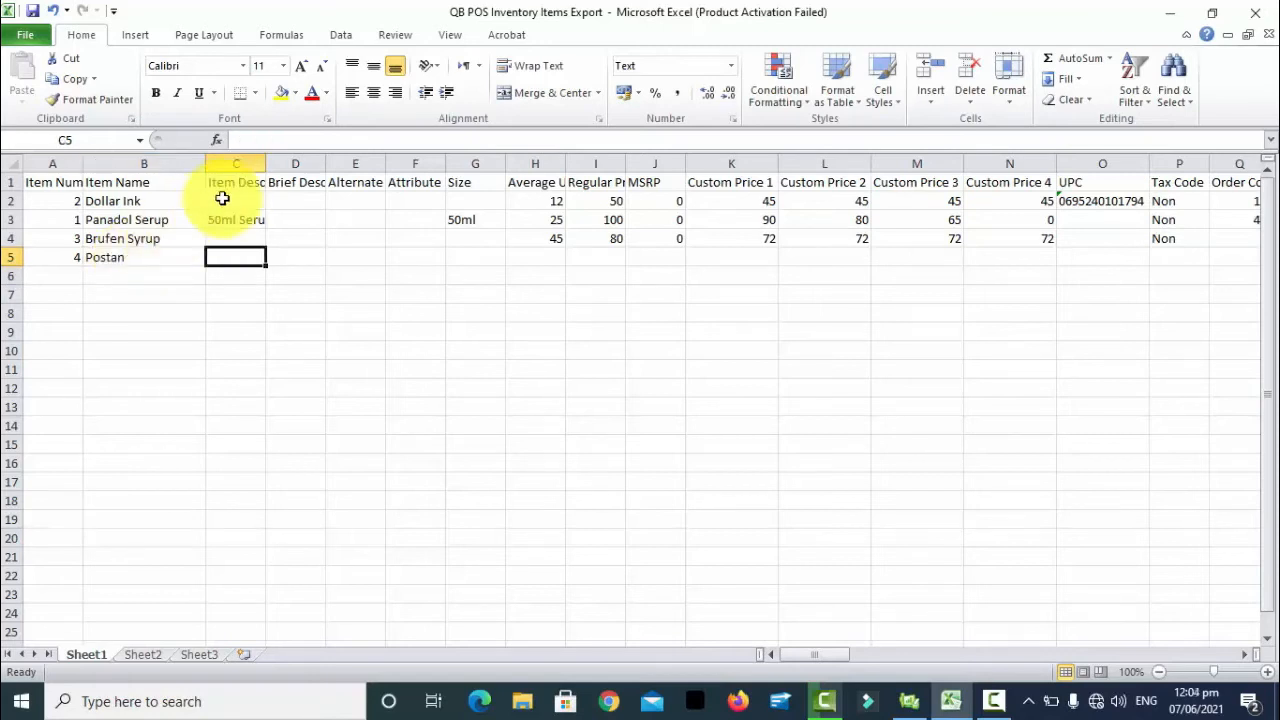
Autofit the Item Description column and enter "10 tabs" as Postan's description
{"action": "left_click", "coordinate": [252, 181]}
{"action": "double_click", "coordinate": [266, 168]}
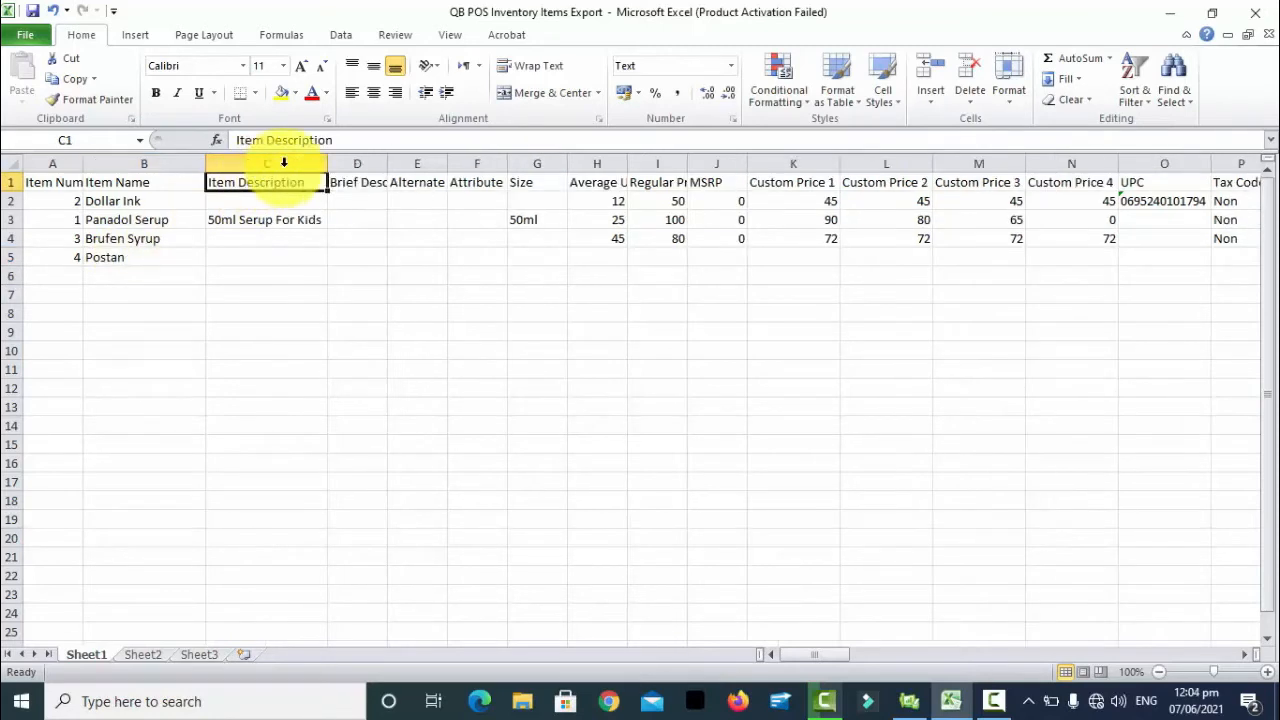
{"action": "left_click", "coordinate": [228, 265]}
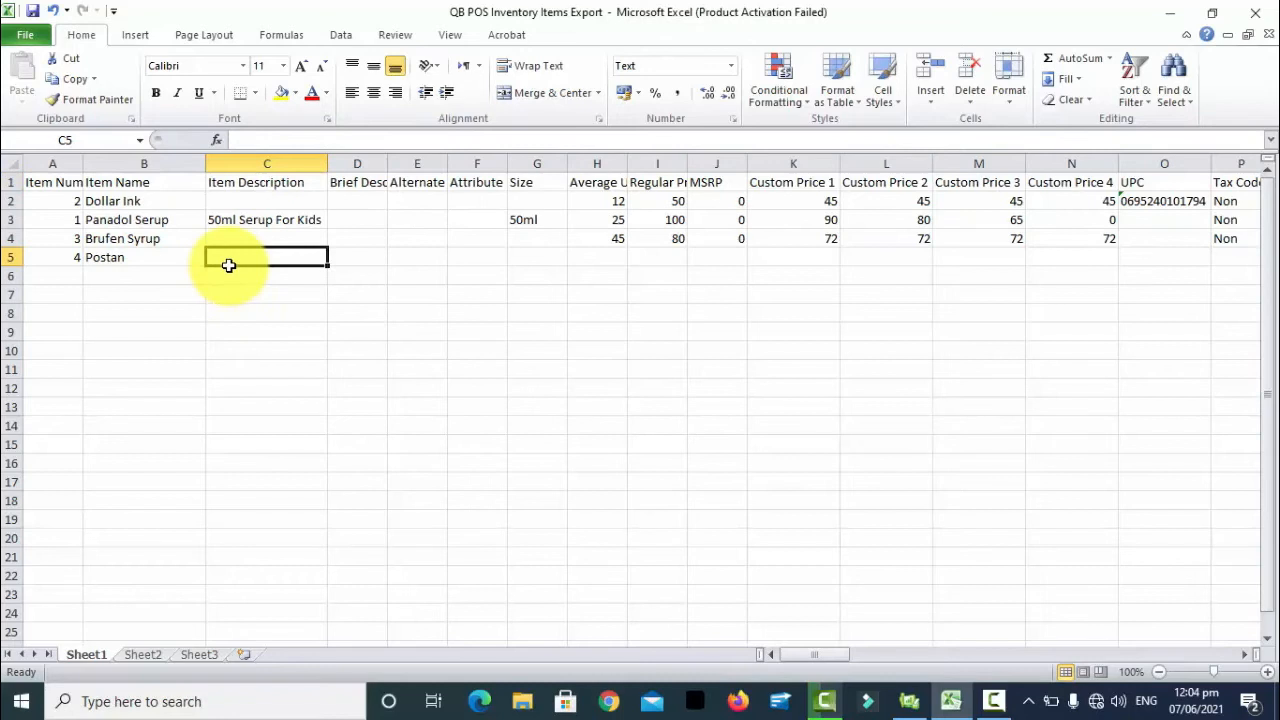
{"action": "type", "text": "10 tab"}
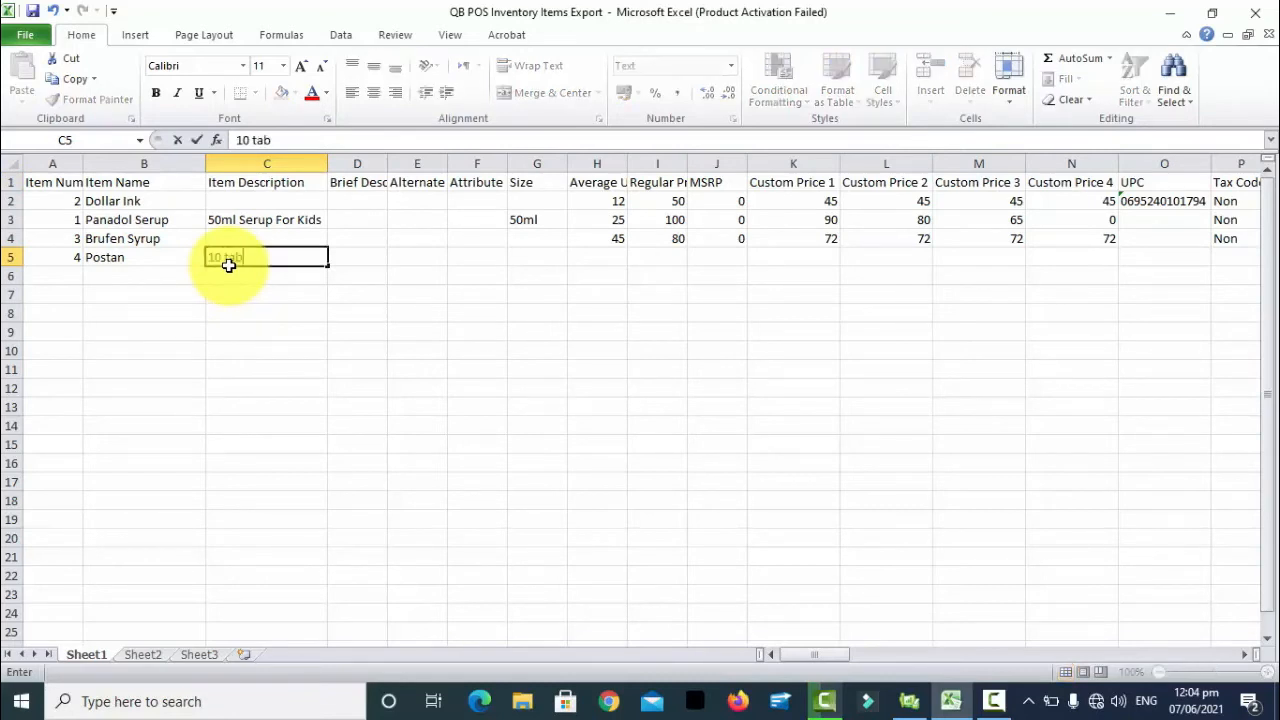
{"action": "type", "text": "s"}
{"action": "key", "text": "Tab"}
Enter "patta" as the size of the Postan item
{"action": "key", "text": "Tab"}
{"action": "key", "text": "Tab"}
{"action": "key", "text": "Tab"}
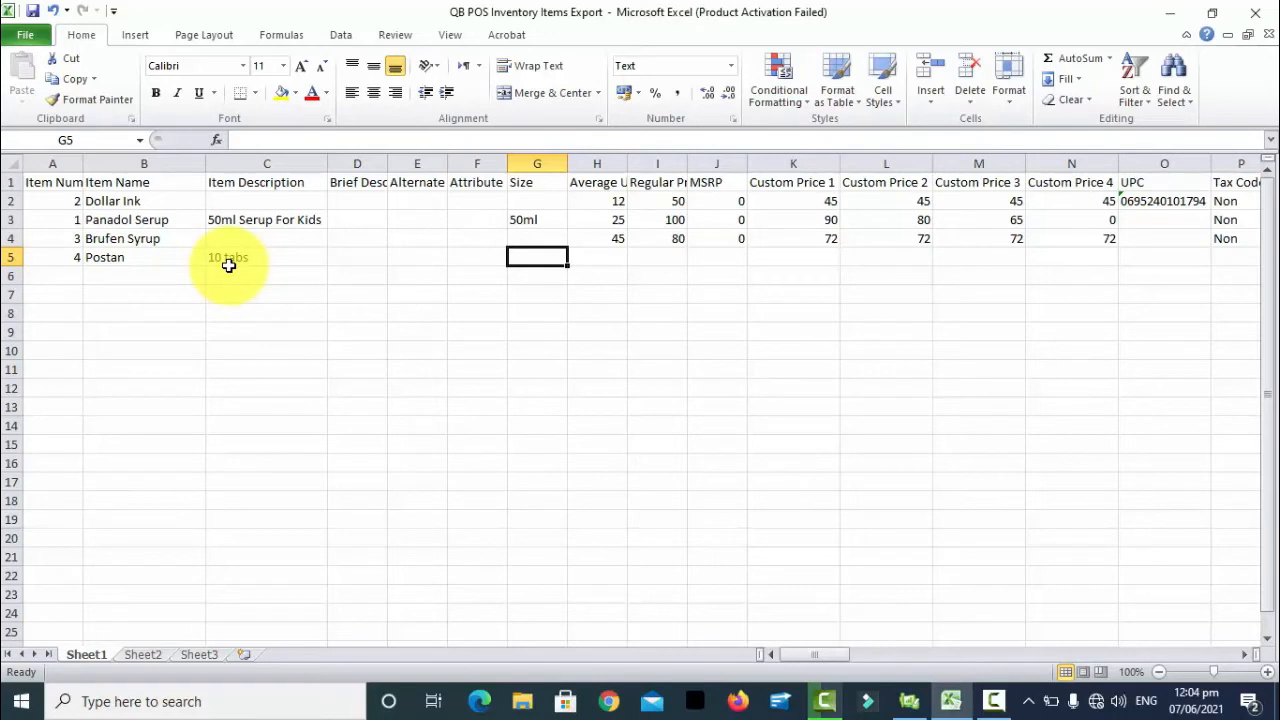
{"action": "type", "text": "patta"}
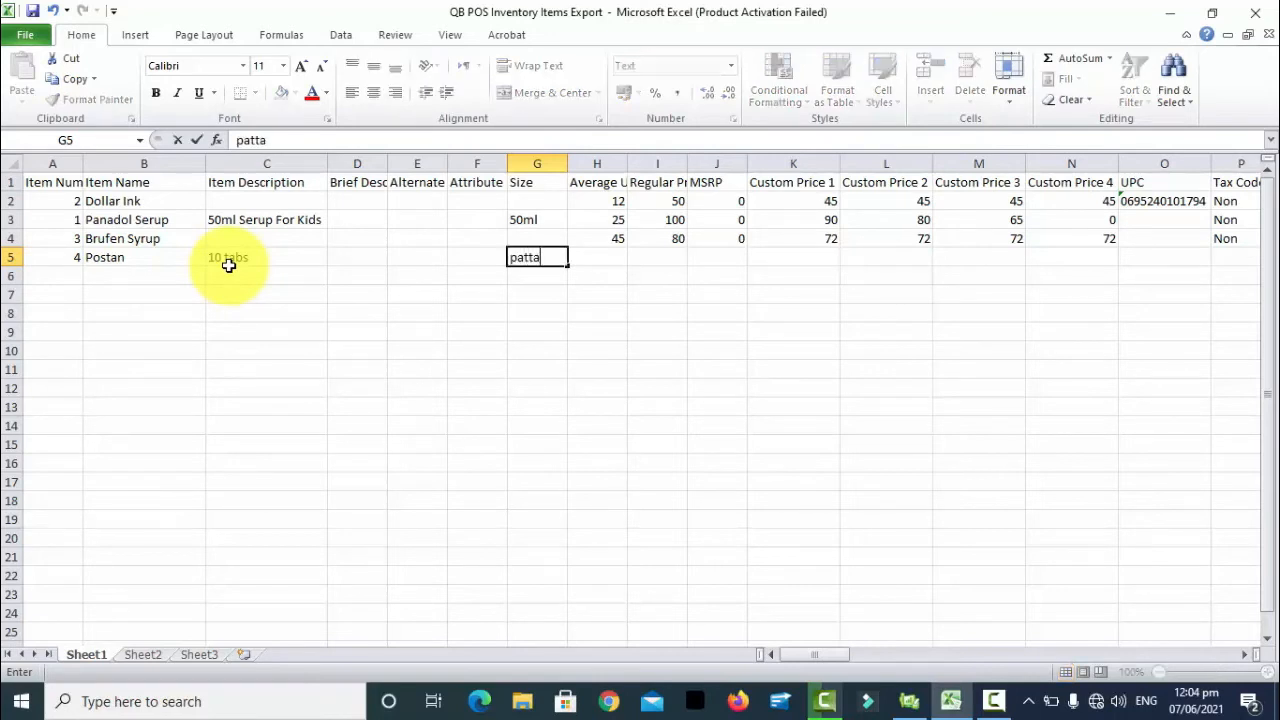
{"action": "key", "text": "Tab"}
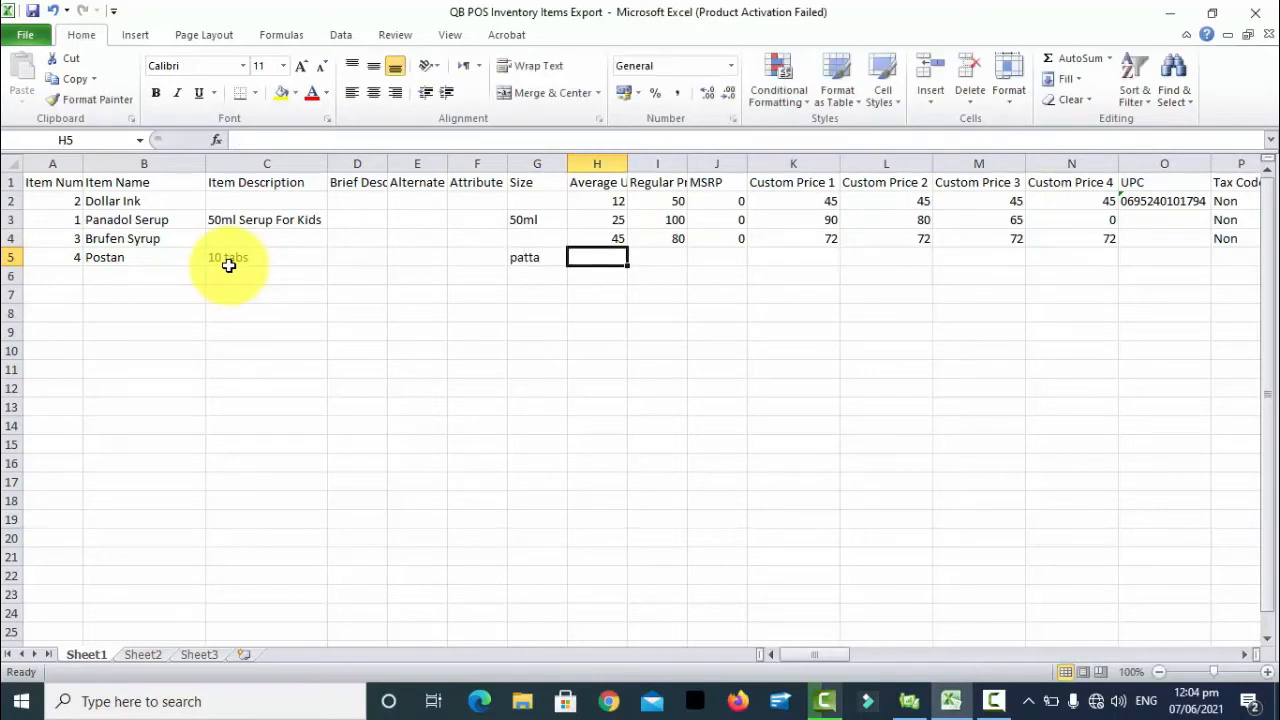
Autofit the Average Unit Cost column and enter Postan's average unit cost of 2.5 and regular price of 4
{"action": "double_click", "coordinate": [627, 164]}
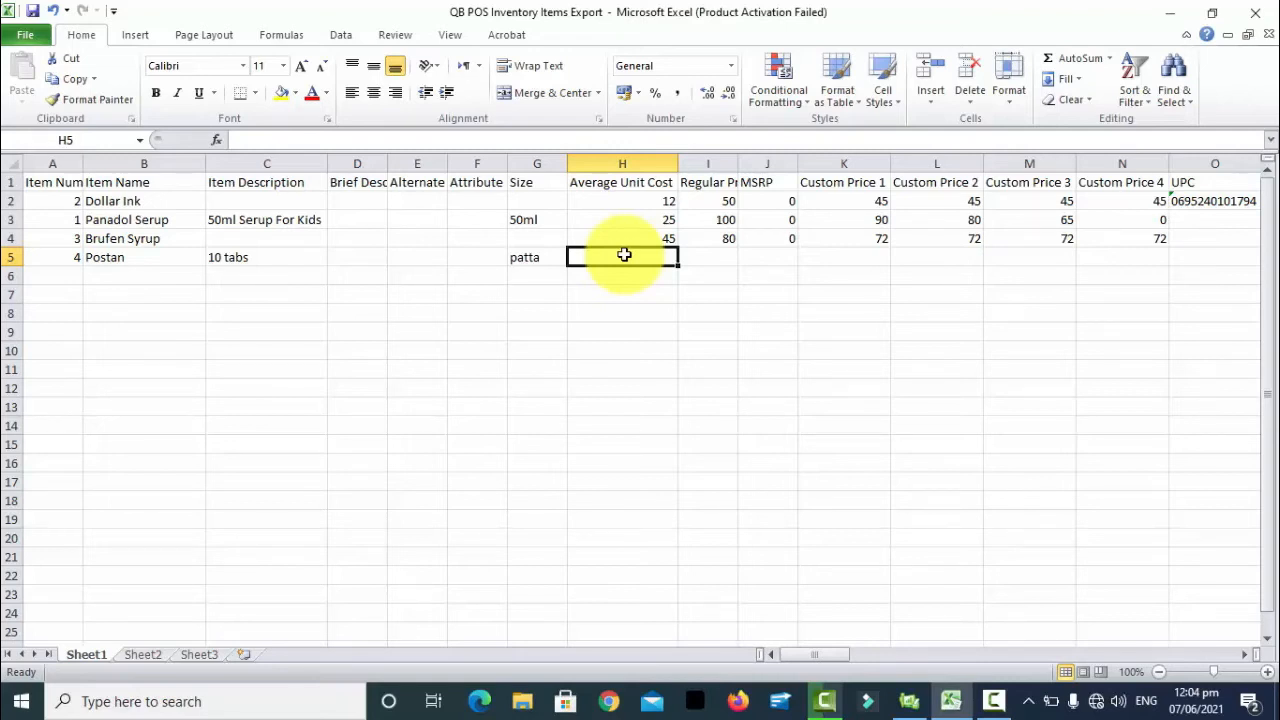
{"action": "type", "text": "2.5"}
{"action": "key", "text": "Tab"}
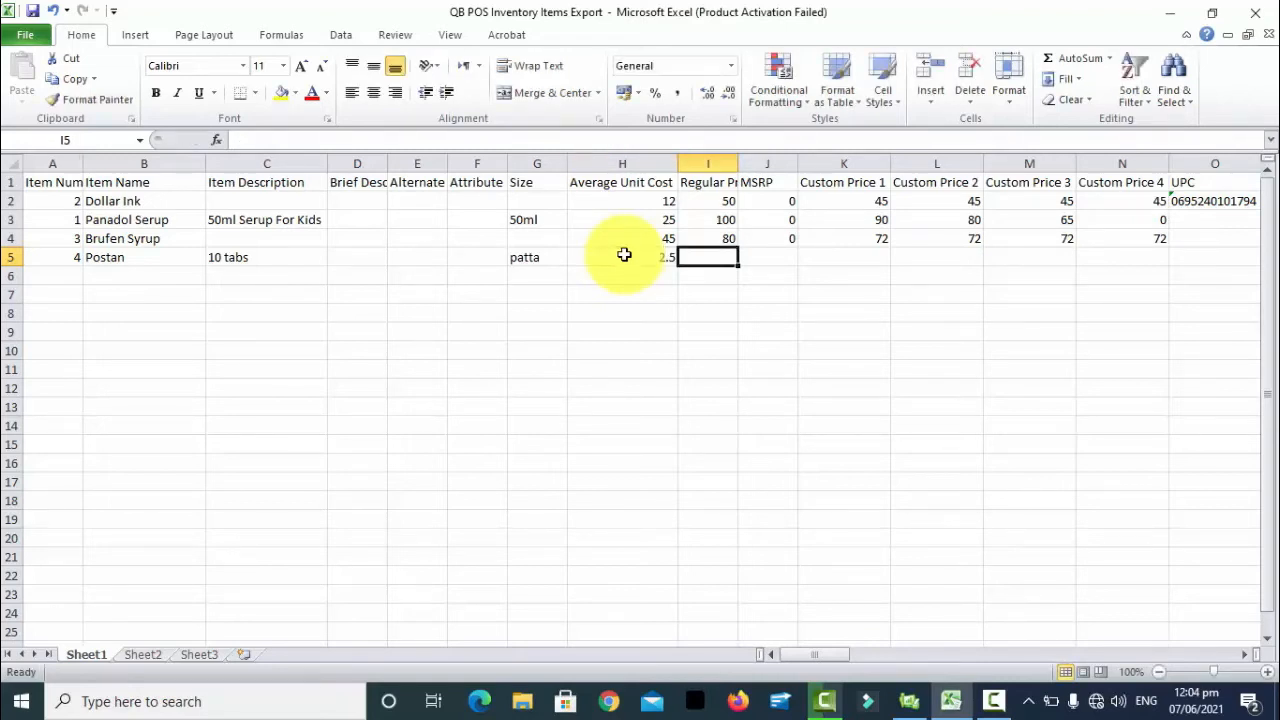
{"action": "type", "text": "4"}
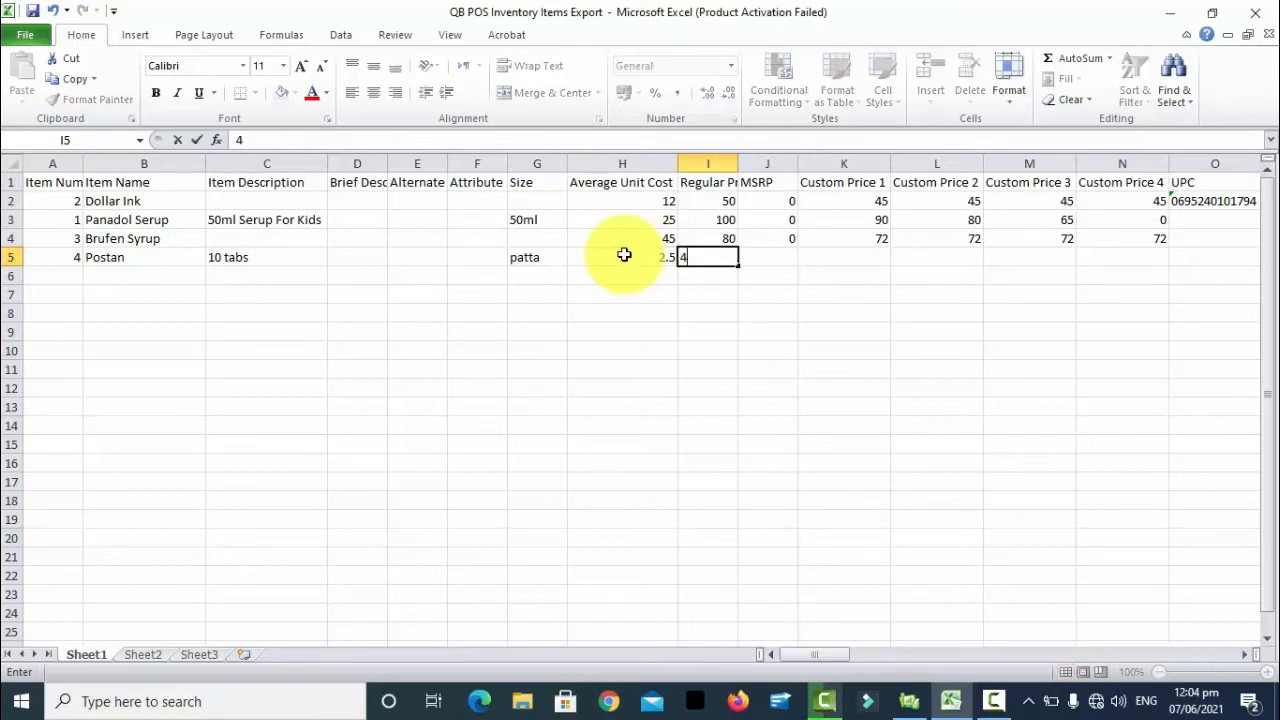
{"action": "key", "text": "Tab"}
Fill in Postan's Custom Prices 1 to 4 with 3.5, 3.25, 3 and 3
{"action": "key", "text": "Tab"}
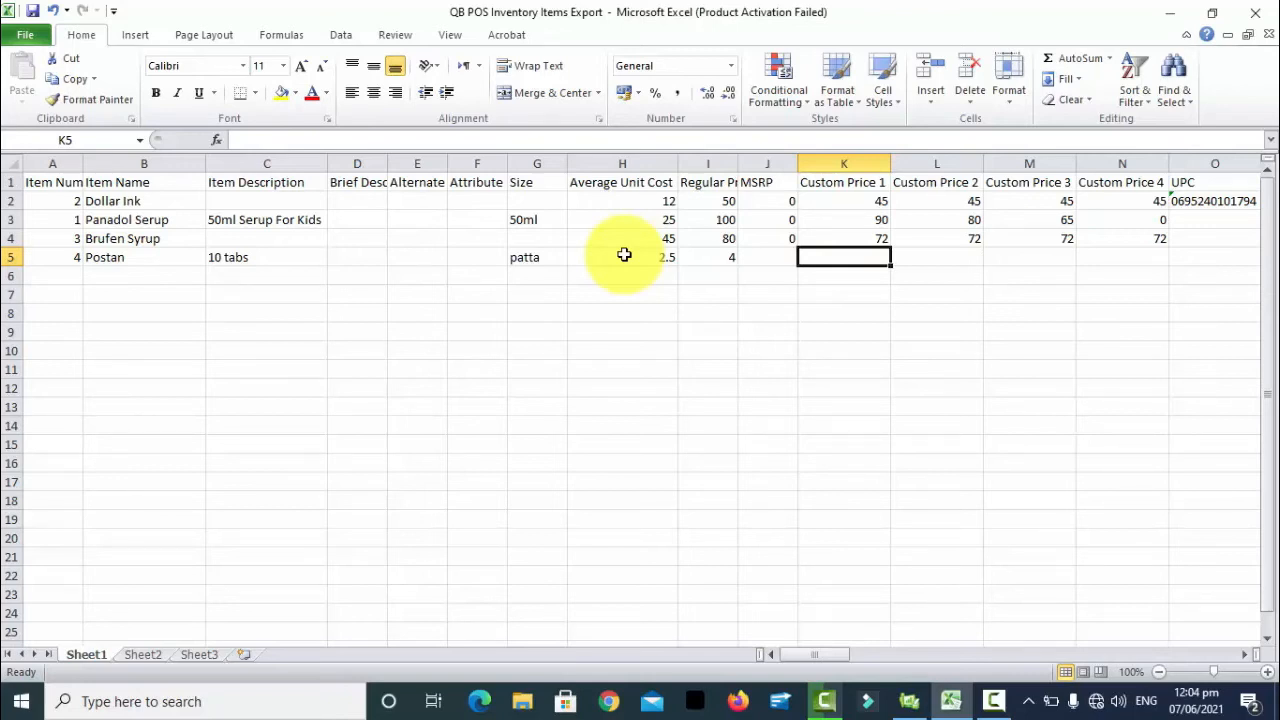
{"action": "type", "text": "3.5"}
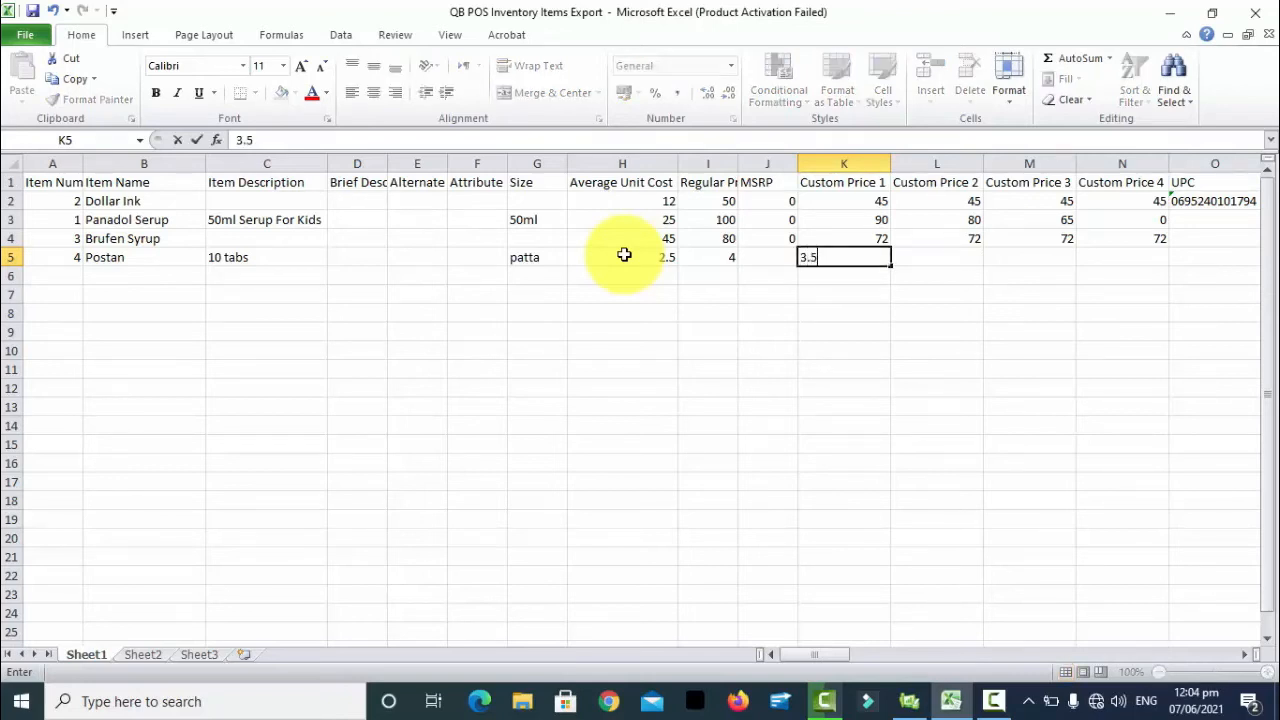
{"action": "key", "text": "Tab"}
{"action": "type", "text": "3.2"}
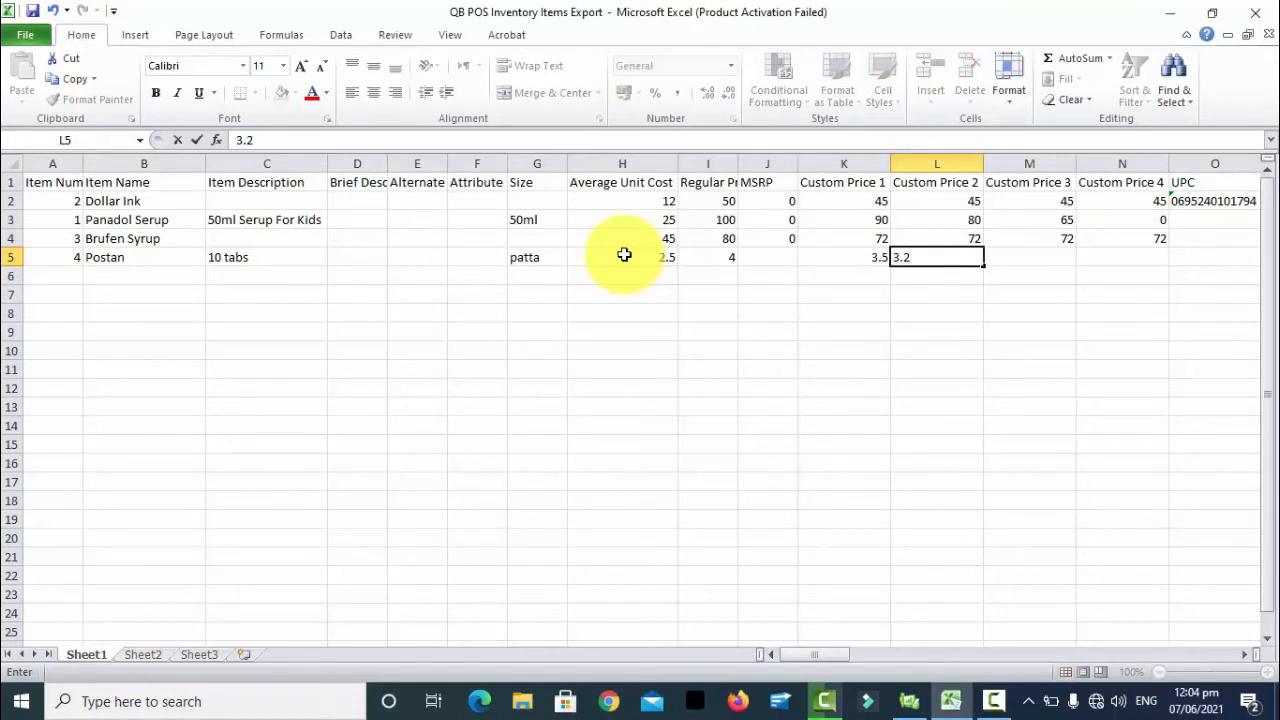
{"action": "type", "text": "5"}
{"action": "key", "text": "Tab"}
{"action": "type", "text": "3"}
{"action": "key", "text": "Tab"}
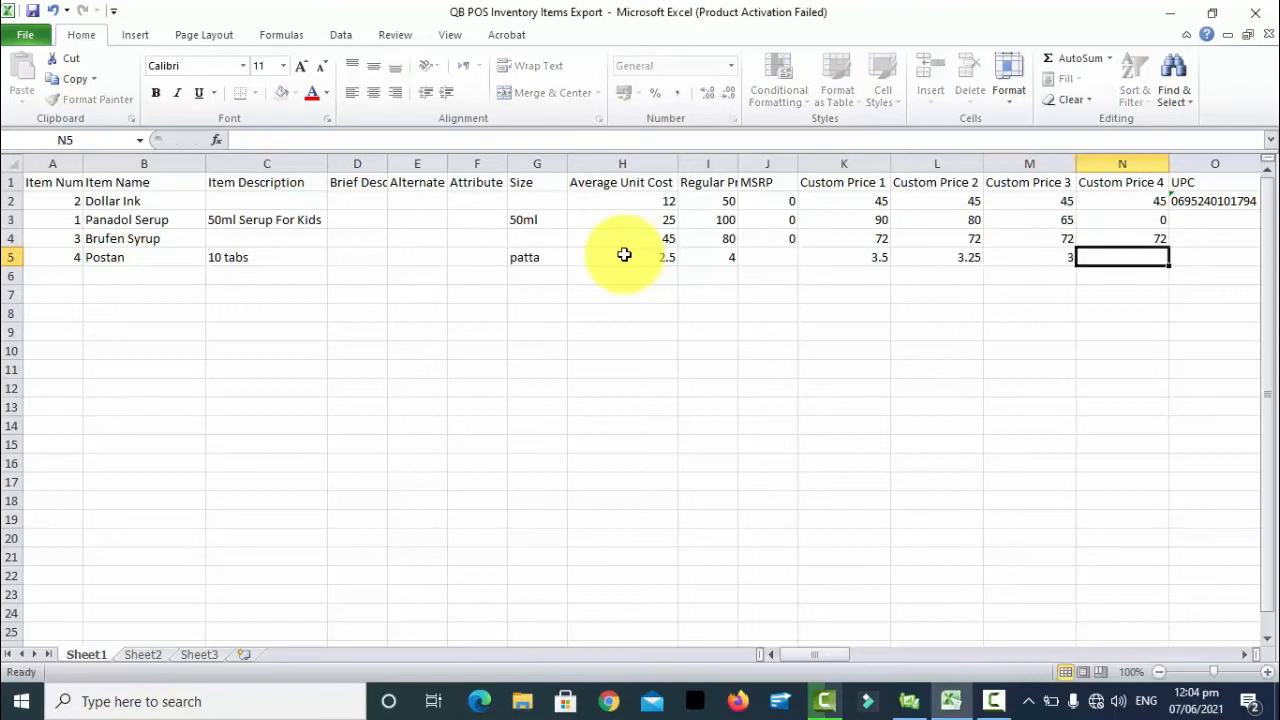
{"action": "type", "text": "3"}
{"action": "key", "text": "Tab"}
Leave Postan's UPC empty and set its tax code to Non
{"action": "key", "text": "Tab"}
{"action": "key", "text": "Tab"}
{"action": "key", "text": "Tab"}
{"action": "key", "text": "shift+Tab"}
{"action": "key", "text": "shift+Tab"}
{"action": "key", "text": "shift+Tab"}
{"action": "key", "text": "Tab"}
{"action": "key", "text": "shift+Tab"}
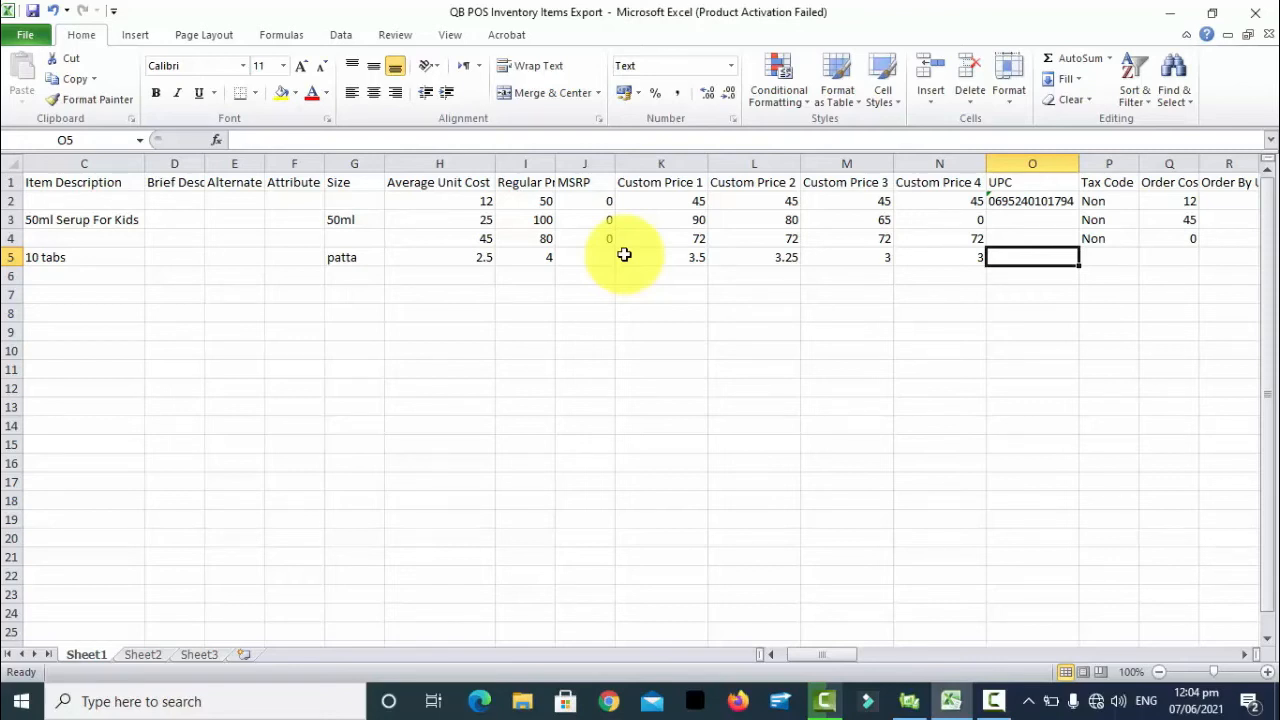
{"action": "key", "text": "Tab"}
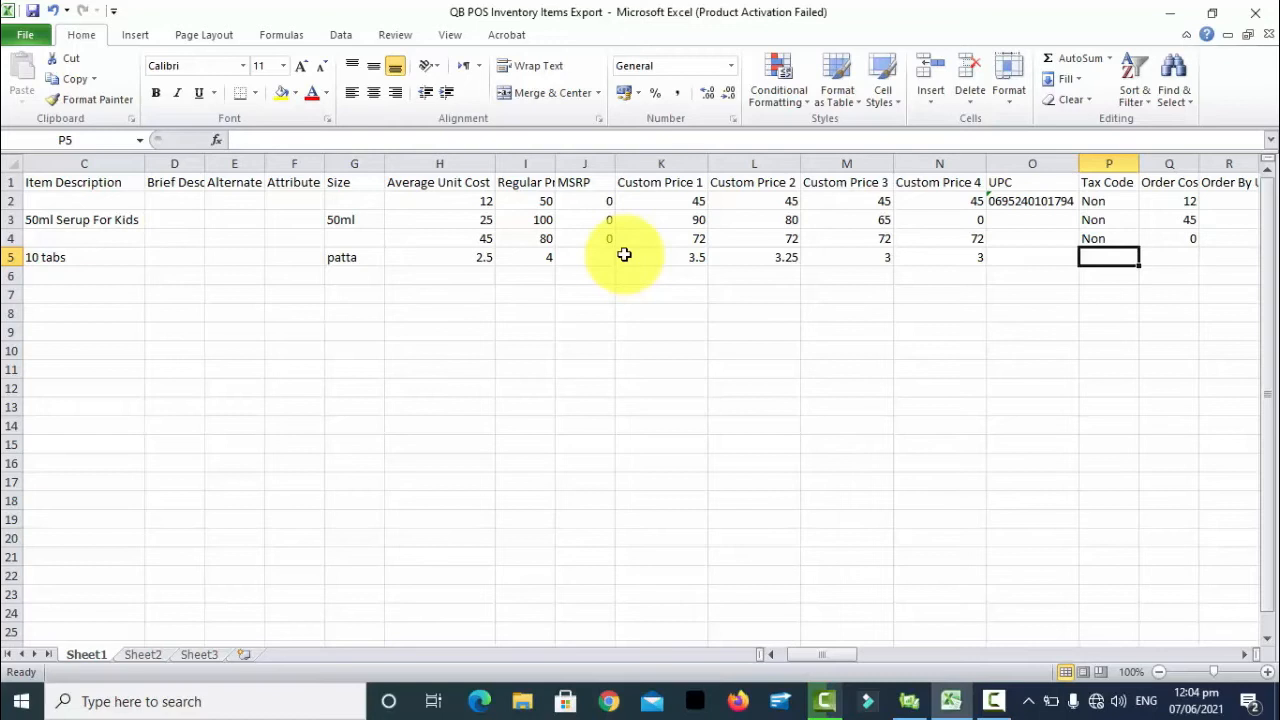
{"action": "type", "text": "Non"}
{"action": "key", "text": "Tab"}
Autofit the Order Cost column so that its whole heading fits
{"action": "key", "text": "Tab"}
{"action": "key", "text": "Tab"}
{"action": "key", "text": "shift+Tab"}
{"action": "key", "text": "shift+Tab"}
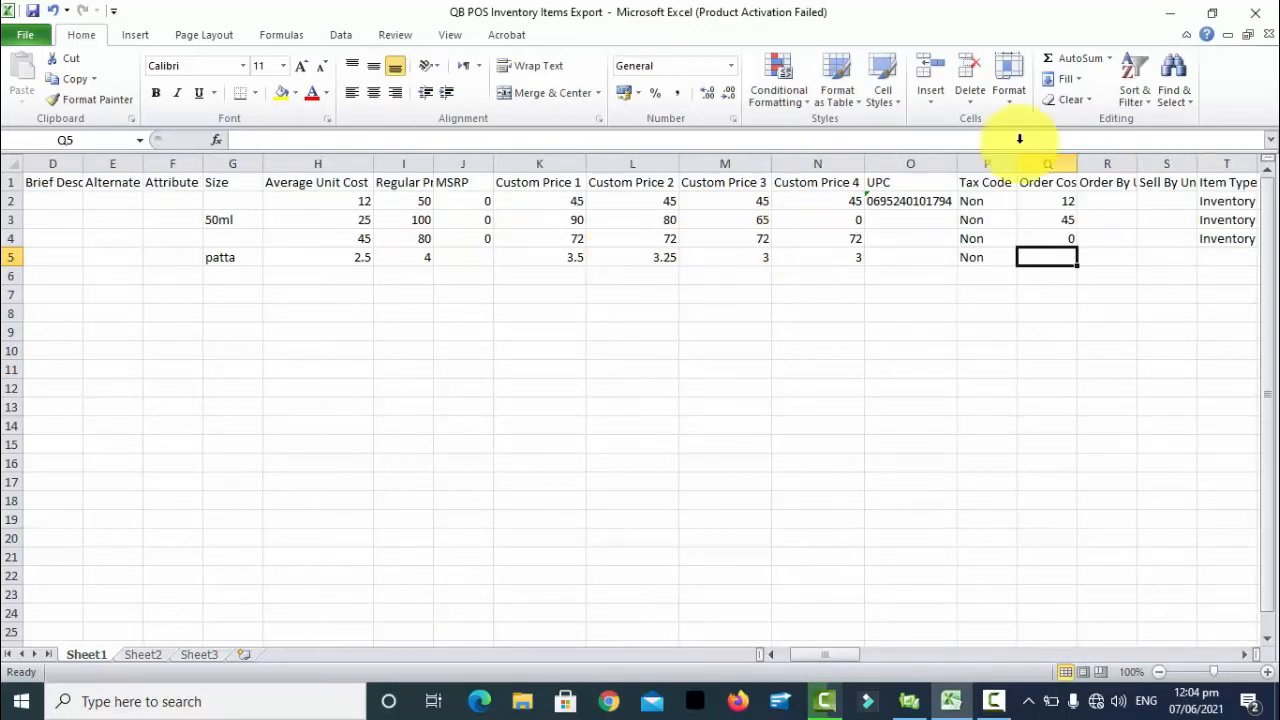
{"action": "double_click", "coordinate": [1077, 163]}
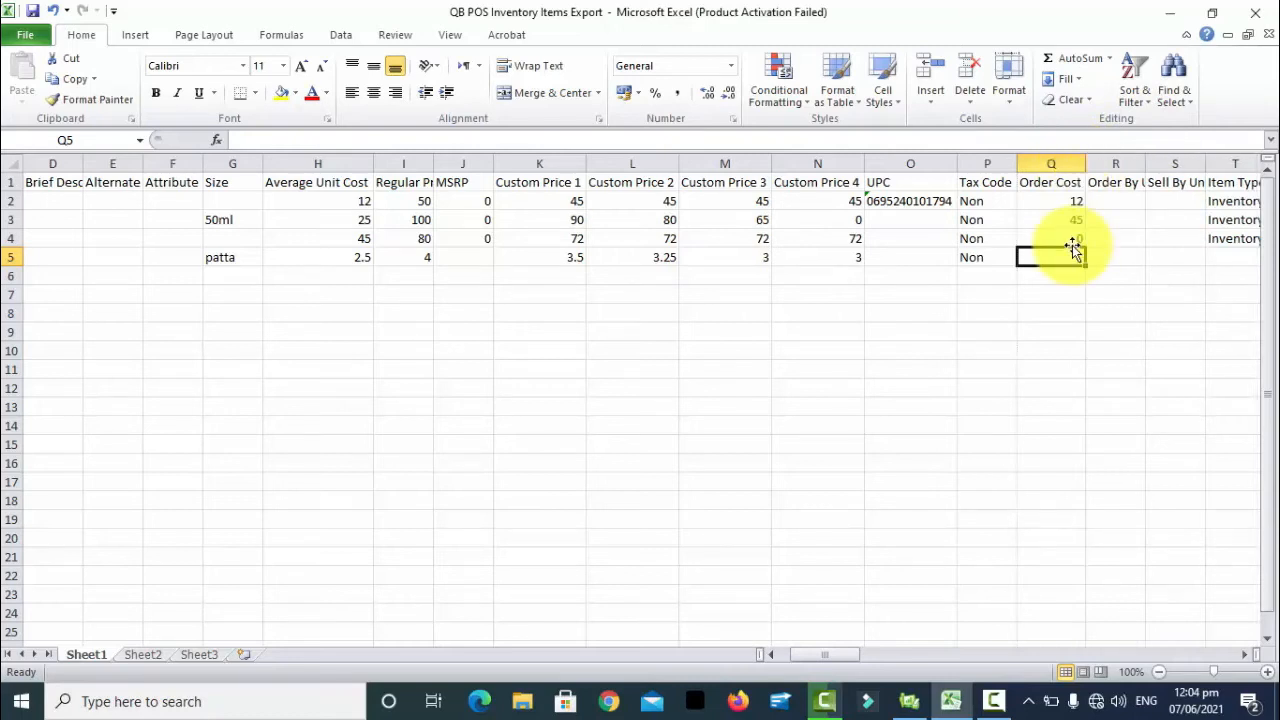
Skip the remaining columns of row 5 up to the quantities and enter 10 as Postan's Qty 1
{"action": "key", "text": "Tab"}
{"action": "key", "text": "Tab"}
{"action": "key", "text": "Tab"}
{"action": "key", "text": "Tab"}
{"action": "key", "text": "Tab"}
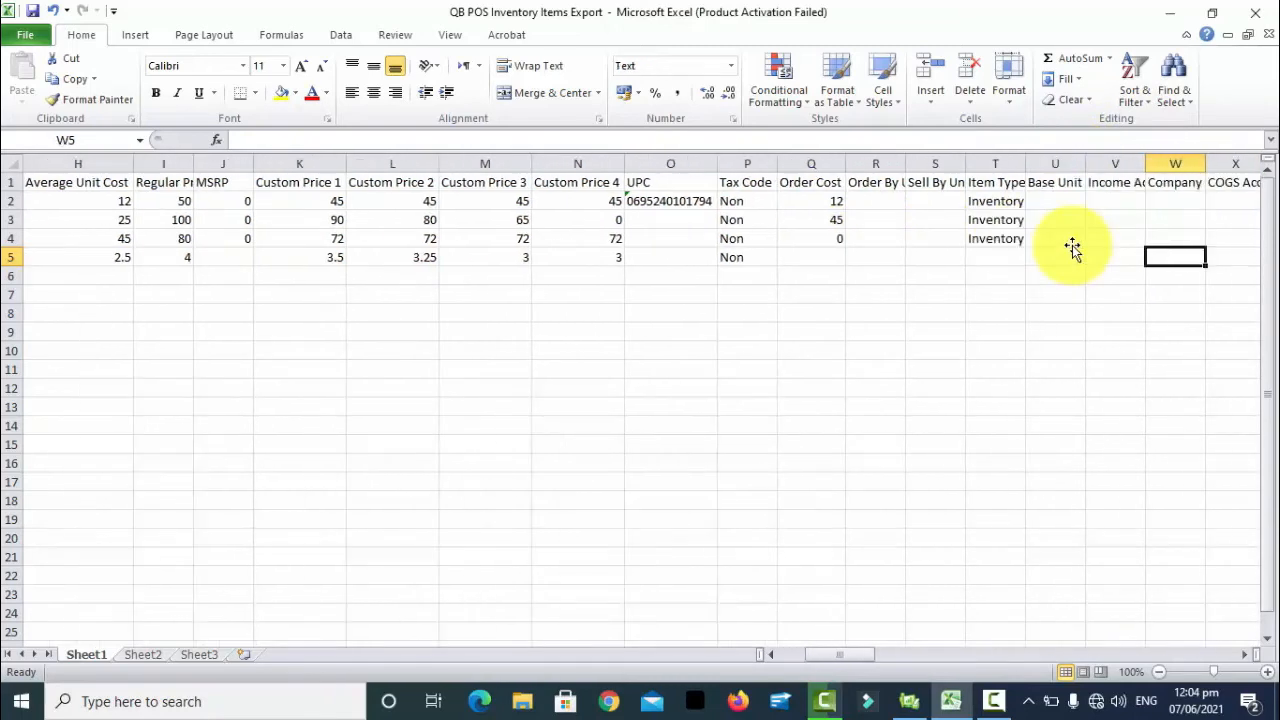
{"action": "key", "text": "Tab"}
{"action": "key", "text": "Tab"}
{"action": "key", "text": "Tab"}
{"action": "key", "text": "Tab"}
{"action": "key", "text": "Tab"}
{"action": "key", "text": "Tab"}
{"action": "key", "text": "Tab"}
{"action": "key", "text": "Tab"}
{"action": "key", "text": "Tab"}
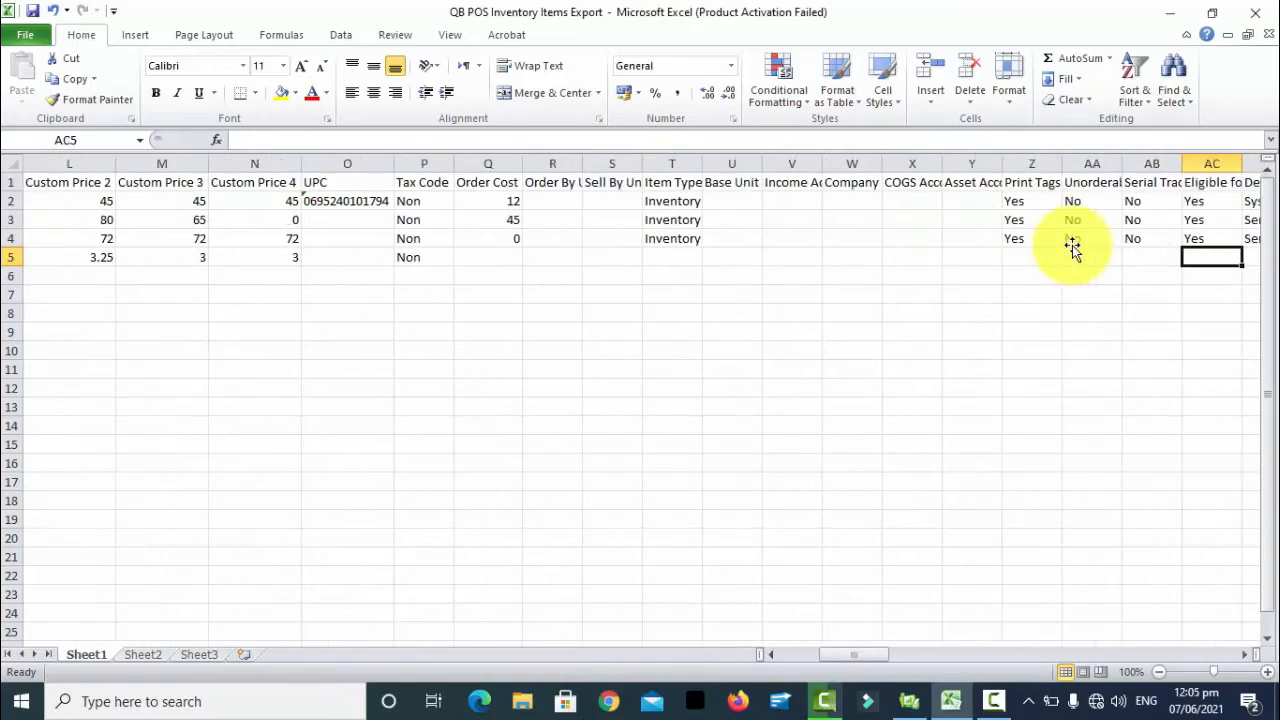
{"action": "key", "text": "shift+Tab"}
{"action": "key", "text": "Tab"}
{"action": "key", "text": "Tab"}
{"action": "key", "text": "Tab"}
{"action": "key", "text": "Tab"}
{"action": "key", "text": "Tab"}
{"action": "key", "text": "Tab"}
{"action": "key", "text": "Tab"}
{"action": "key", "text": "Tab"}
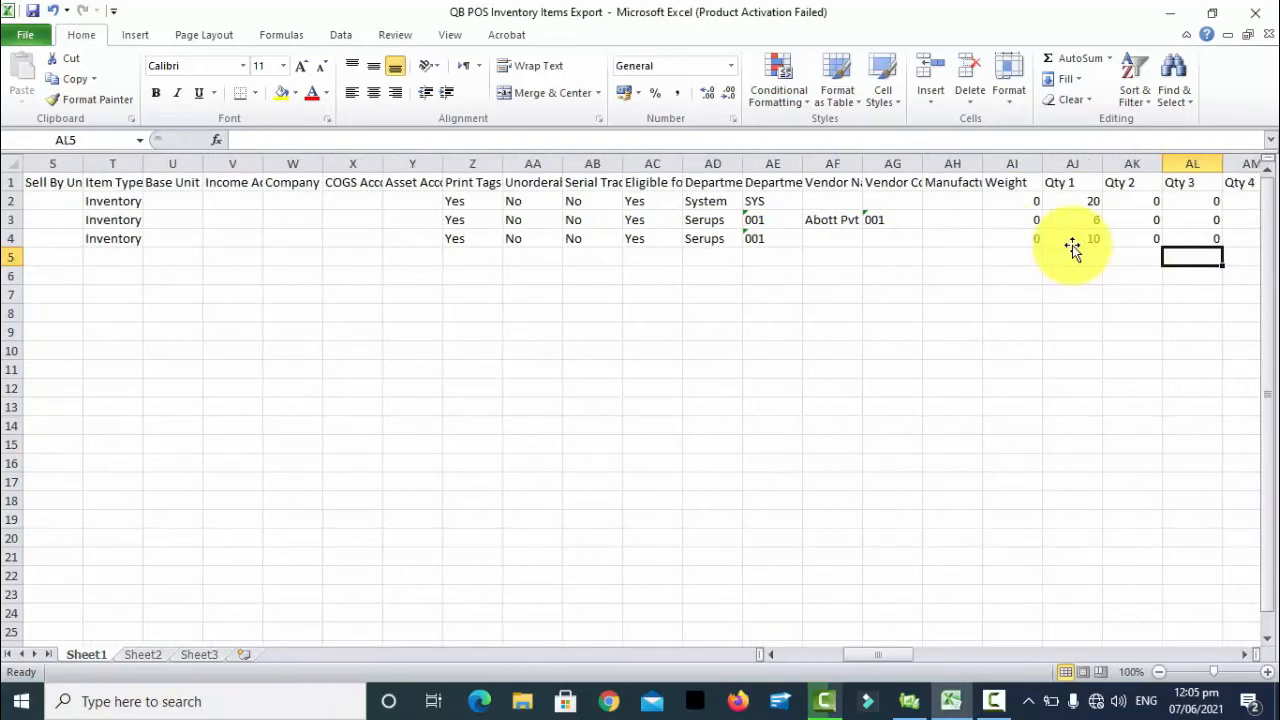
{"action": "key", "text": "Right"}
{"action": "key", "text": "Left"}
{"action": "key", "text": "Left"}
{"action": "key", "text": "Right"}
{"action": "key", "text": "Right"}
{"action": "key", "text": "Right"}
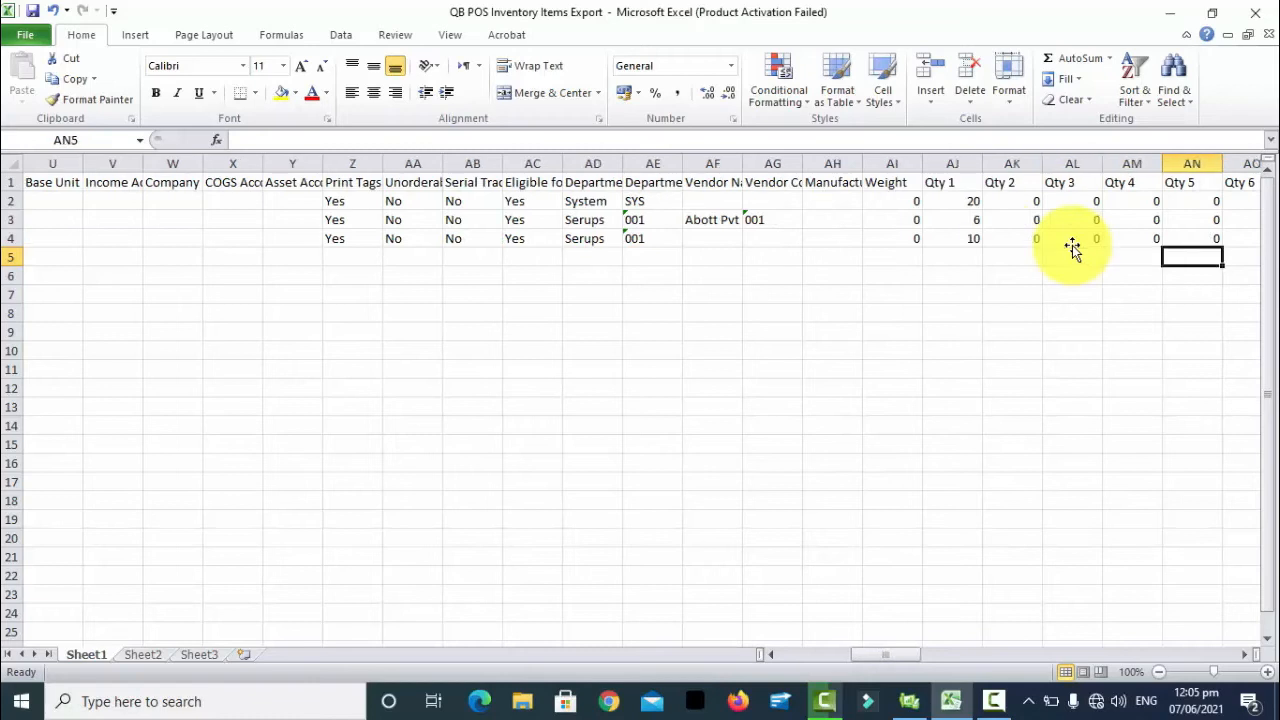
{"action": "key", "text": "Right"}
{"action": "key", "text": "Right"}
{"action": "key", "text": "Left"}
{"action": "key", "text": "Left"}
{"action": "key", "text": "Left"}
{"action": "key", "text": "Left"}
{"action": "key", "text": "Left"}
{"action": "key", "text": "Left"}
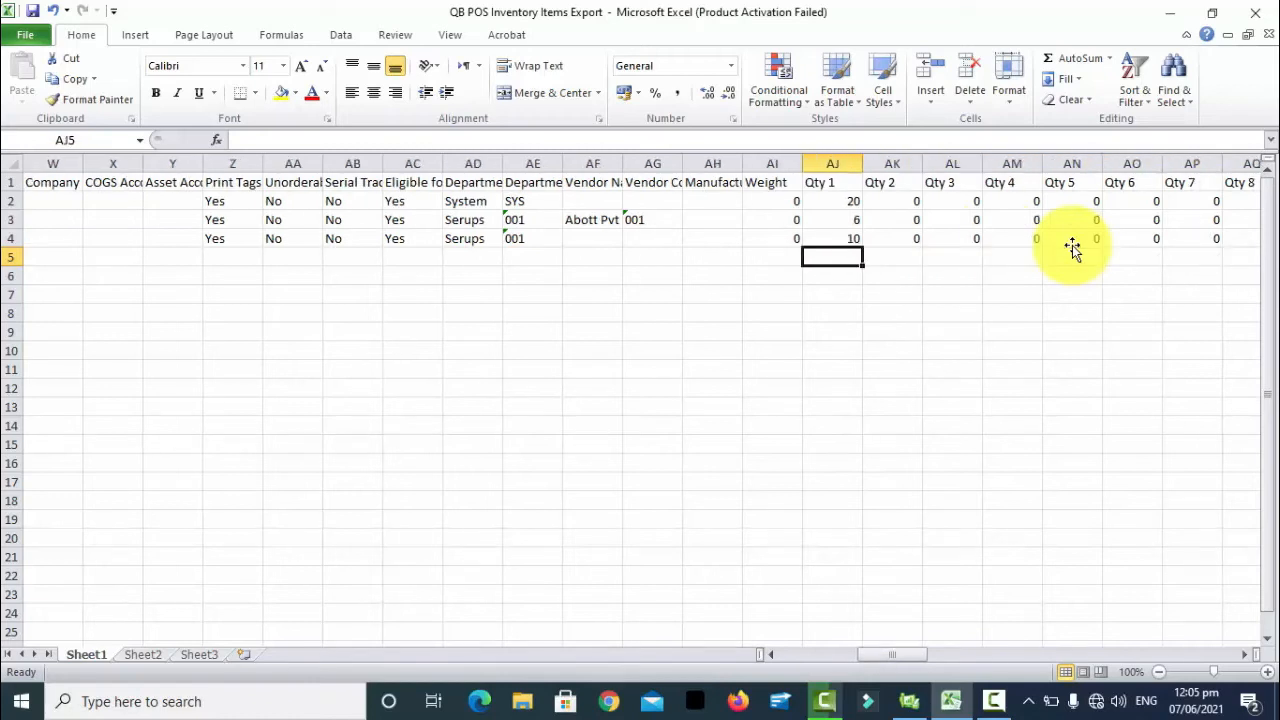
{"action": "type", "text": "10"}
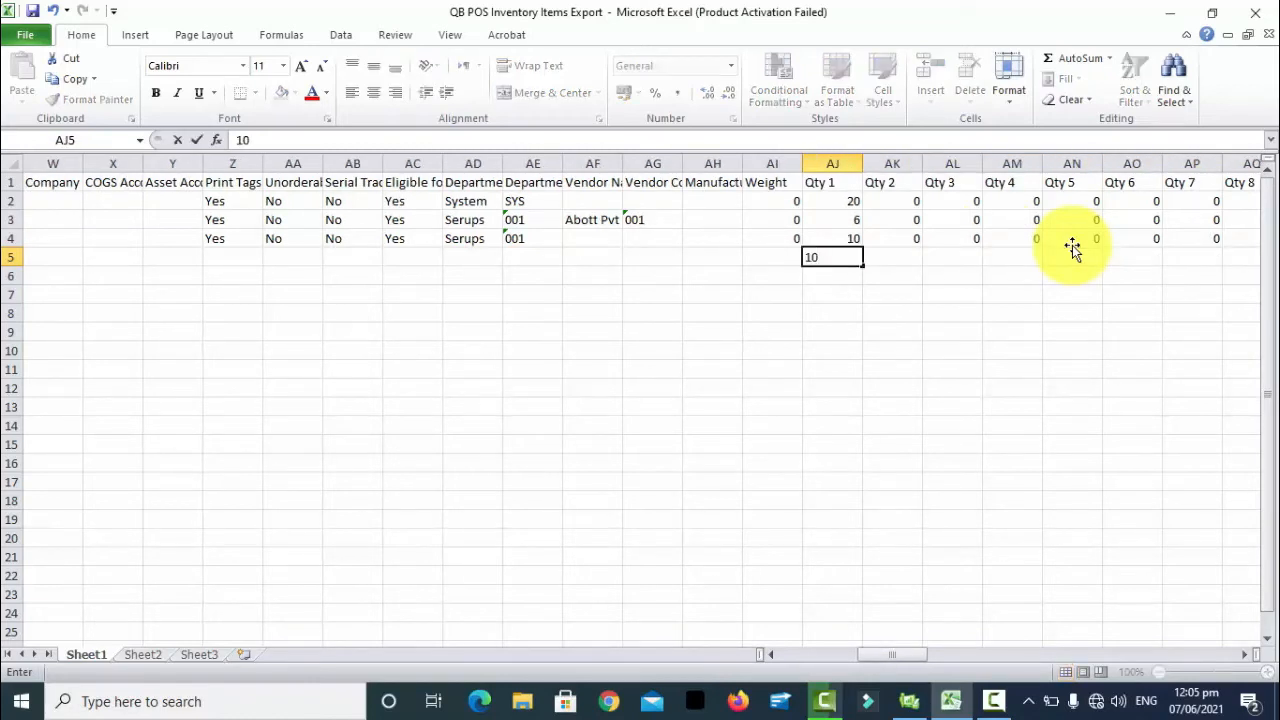
{"action": "key", "text": "Right"}
{"action": "key", "text": "Left"}
{"action": "key", "text": "Left"}
{"action": "key", "text": "Right"}
Start the next inventory item in row 6 with item number 5 and item name Postan Forte
{"action": "key", "text": "ctrl+Left"}
{"action": "key", "text": "ctrl+Left"}
{"action": "key", "text": "ctrl+Left"}
{"action": "key", "text": "ctrl+Left"}
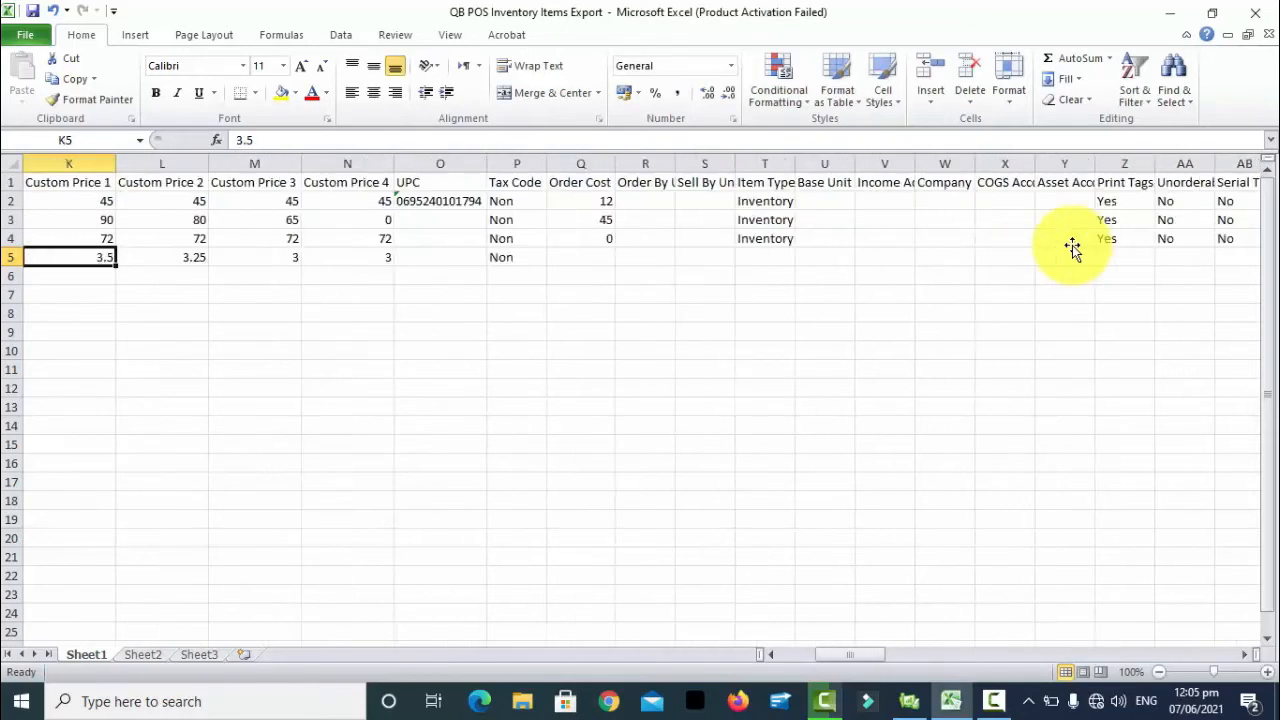
{"action": "key", "text": "Down"}
{"action": "key", "text": "Up"}
{"action": "key", "text": "ctrl+Left"}
{"action": "key", "text": "ctrl+Left"}
{"action": "key", "text": "ctrl+Left"}
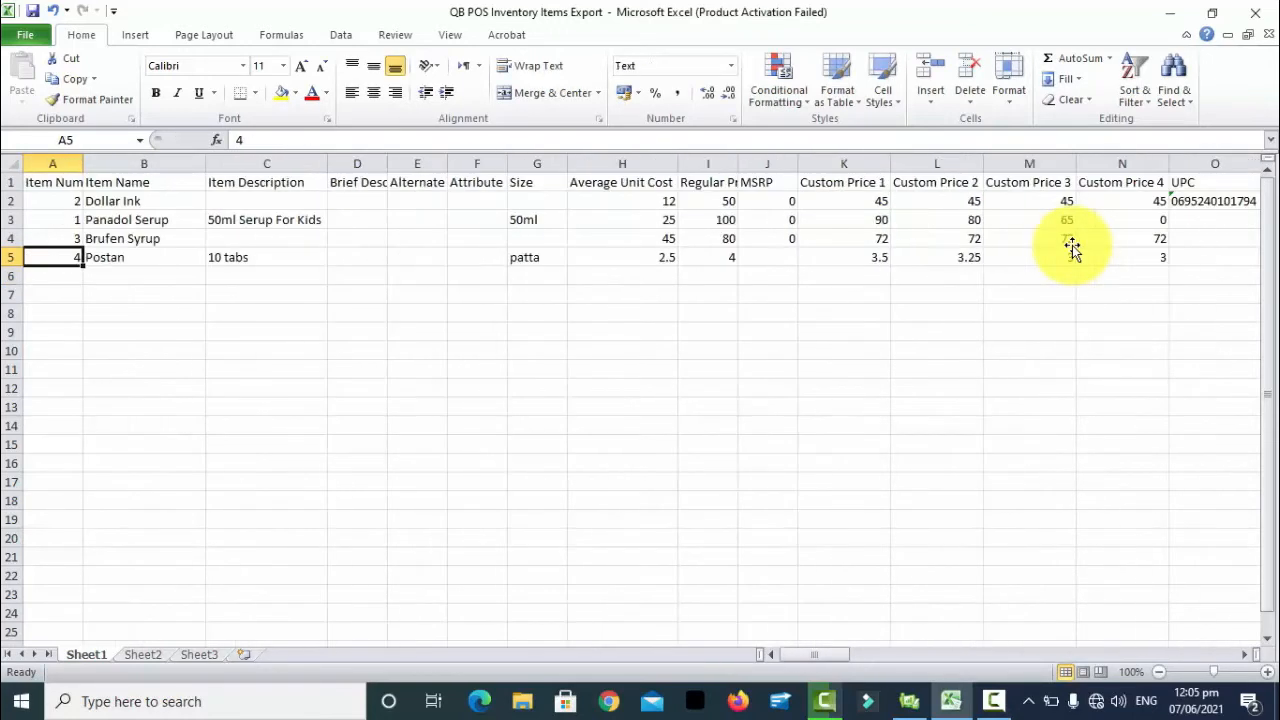
{"action": "key", "text": "Down"}
{"action": "type", "text": "5"}
{"action": "key", "text": "Tab"}
{"action": "type", "text": "Postan Forte"}
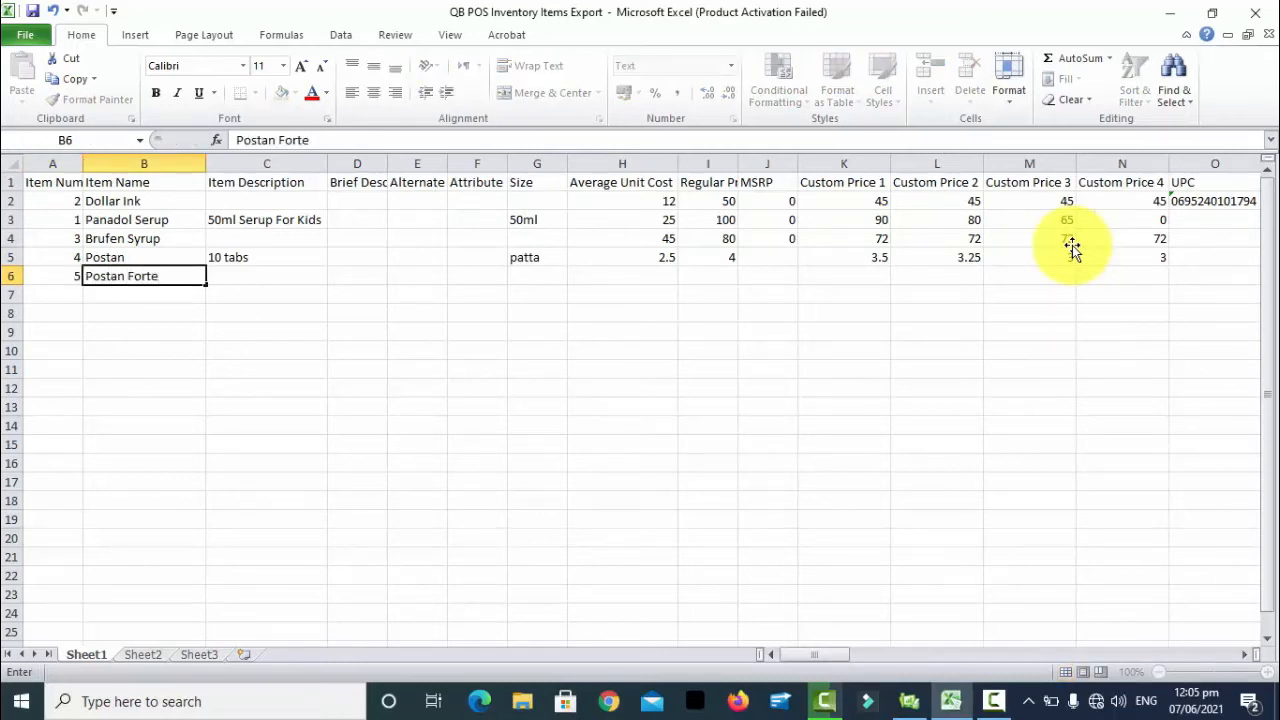
{"action": "key", "text": "Tab"}
Enter "10 tabs" as Postan Forte's description and "patta" as its size
{"action": "type", "text": "10 tabs"}
{"action": "key", "text": "Tab"}
{"action": "key", "text": "Tab"}
{"action": "key", "text": "Tab"}
{"action": "key", "text": "Tab"}
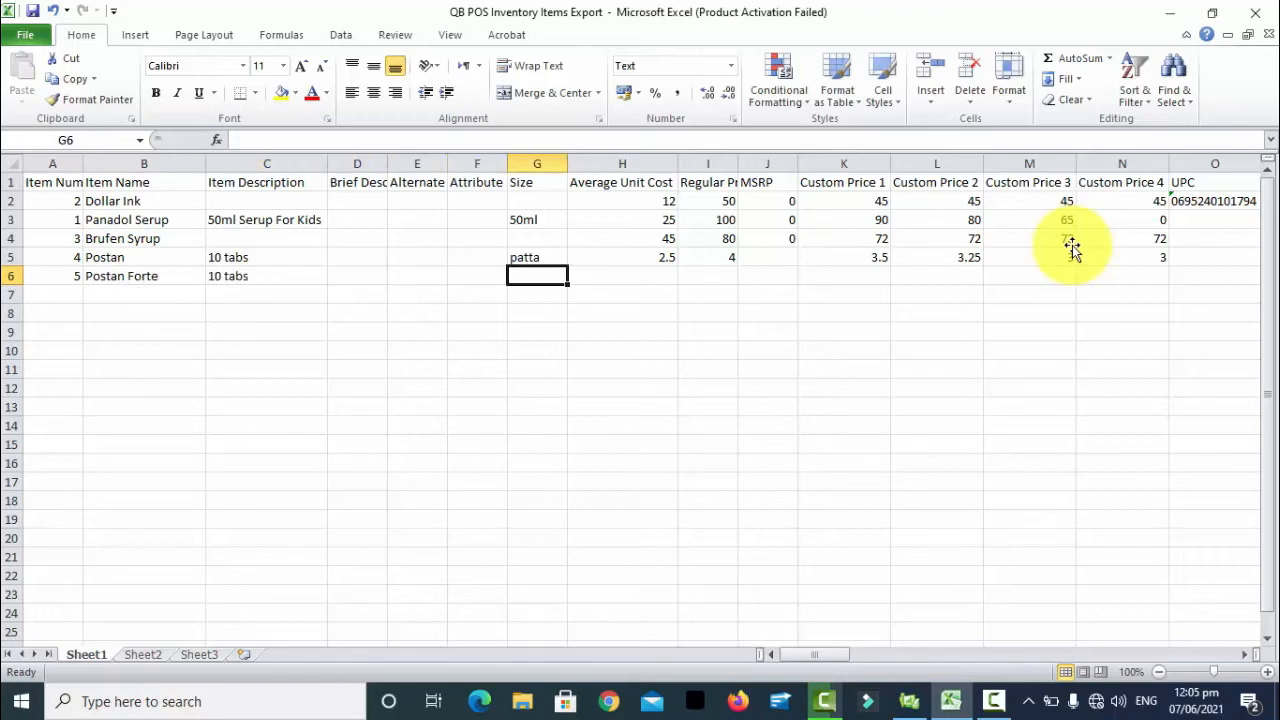
{"action": "type", "text": "patta"}
{"action": "key", "text": "Tab"}
Enter Postan Forte's average unit cost of 5 and regular price of 8
{"action": "type", "text": "5"}
{"action": "key", "text": "Tab"}
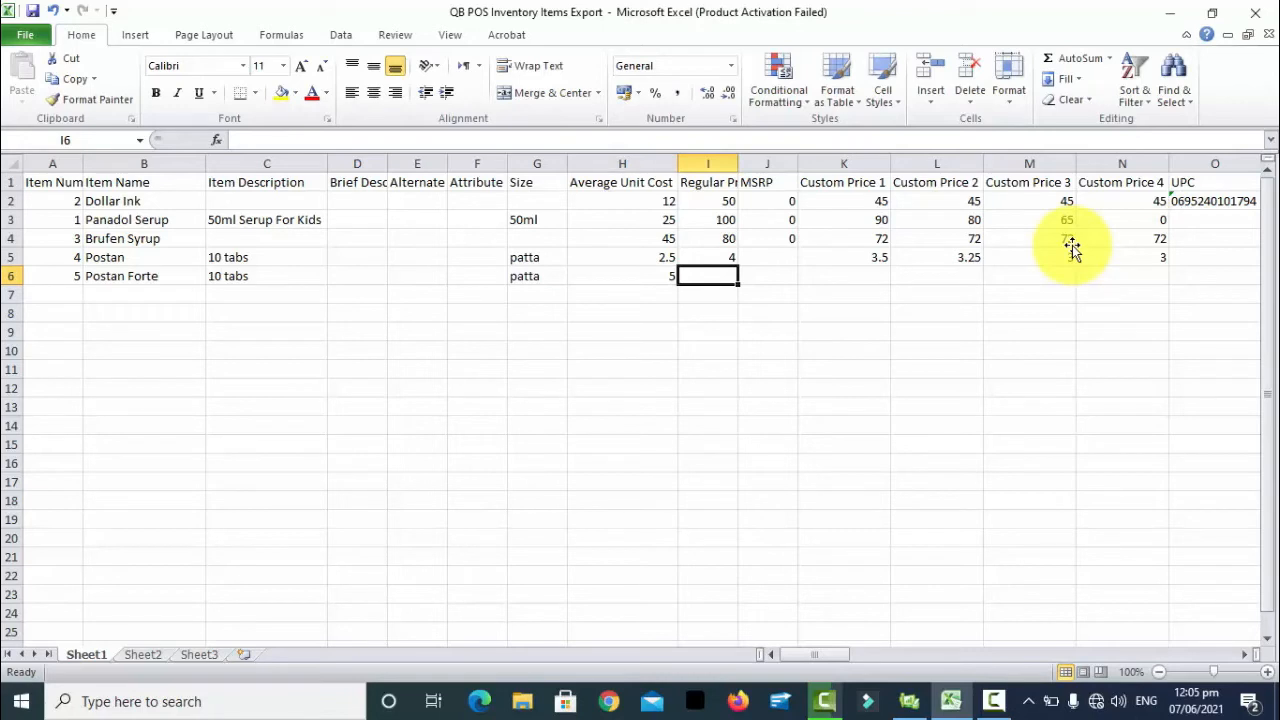
{"action": "type", "text": "8"}
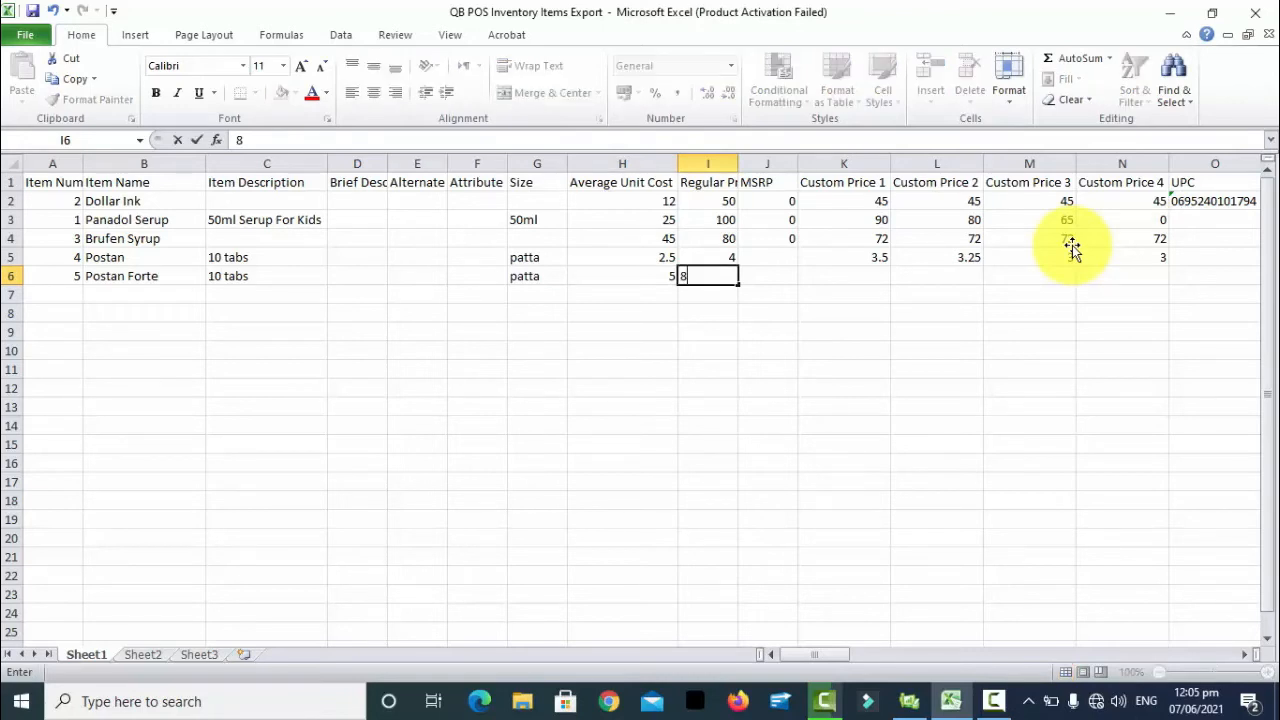
{"action": "key", "text": "Tab"}
Enter Postan Forte's custom prices 1 to 4 as 7, 6.6, 6 and 6, leaving MSRP blank
{"action": "key", "text": "Tab"}
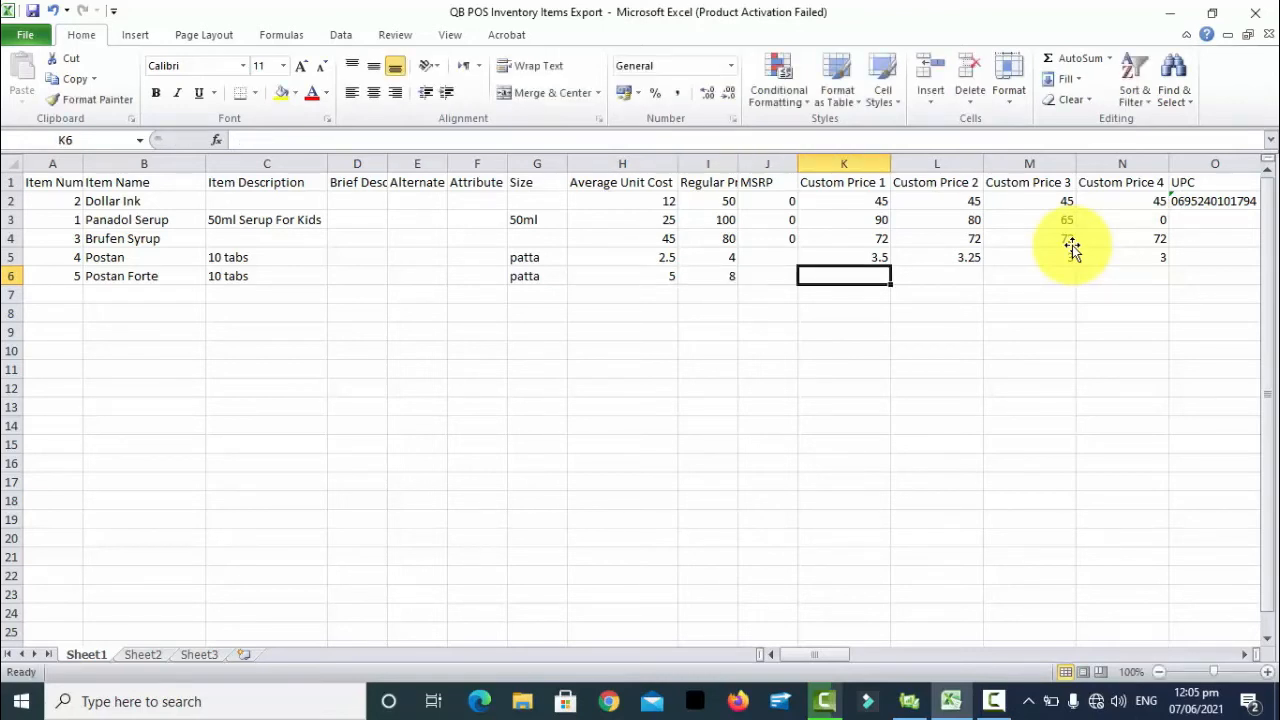
{"action": "type", "text": "7"}
{"action": "key", "text": "Tab"}
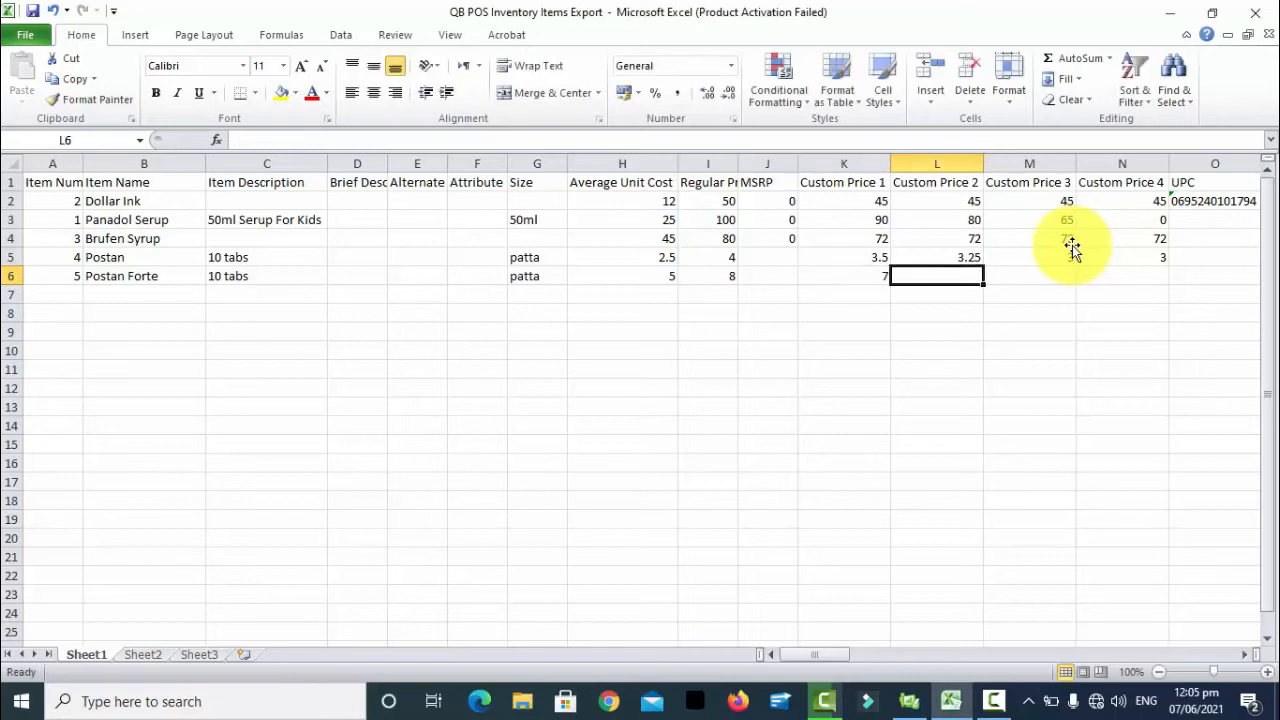
{"action": "type", "text": "6.6"}
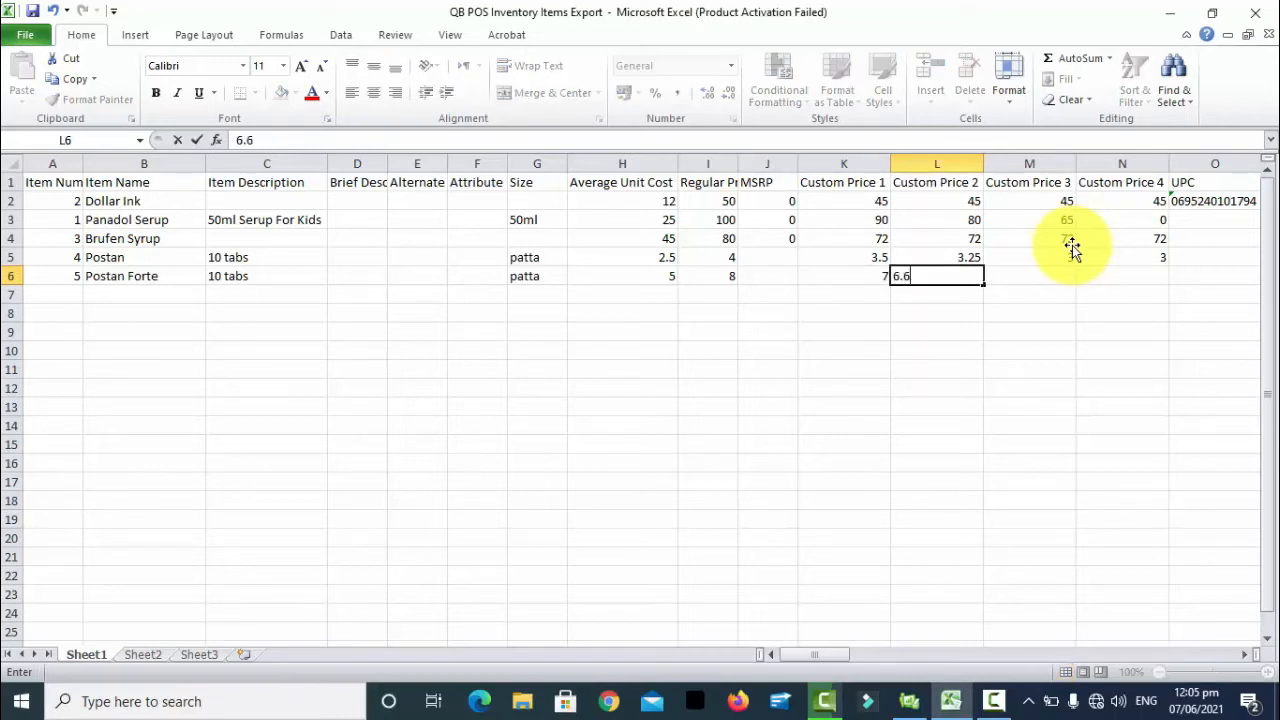
{"action": "key", "text": "Tab"}
{"action": "type", "text": "6"}
{"action": "key", "text": "Tab"}
{"action": "type", "text": "6"}
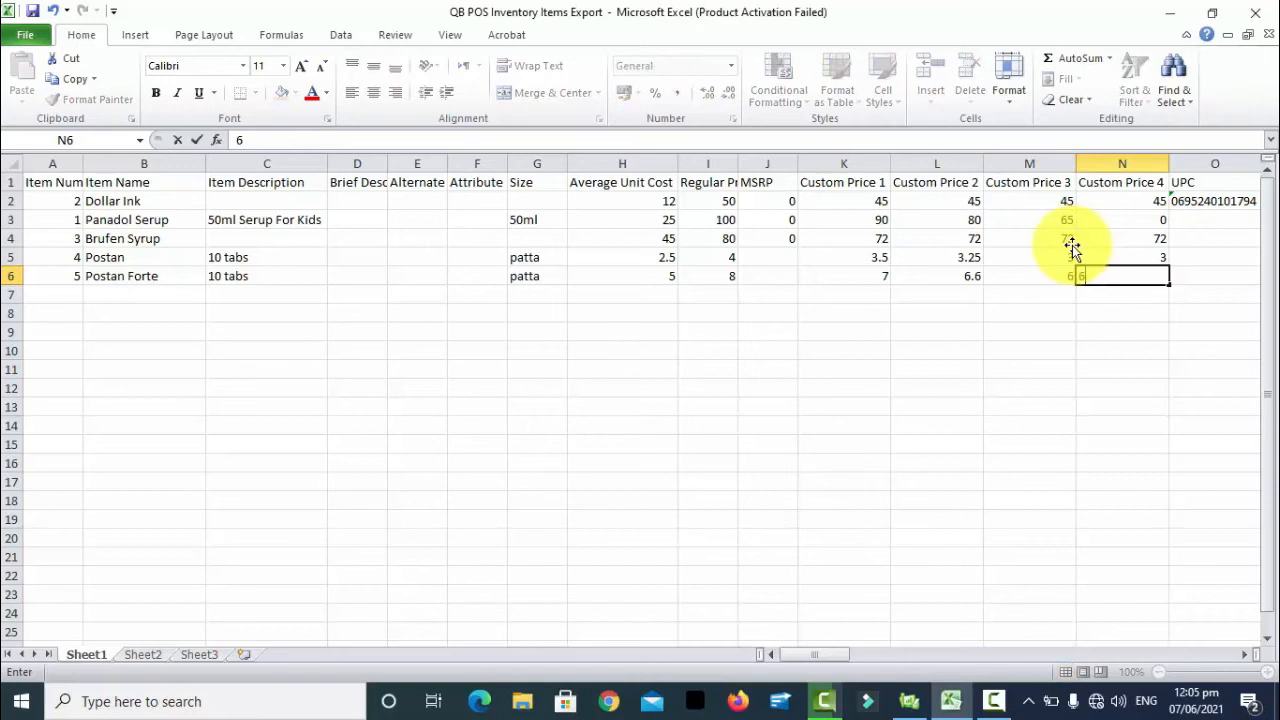
Fill in Non as Postan Forte's tax code and enter 50 as its Qty 1
{"action": "key", "text": "Tab"}
{"action": "key", "text": "Tab"}
{"action": "key", "text": "Tab"}
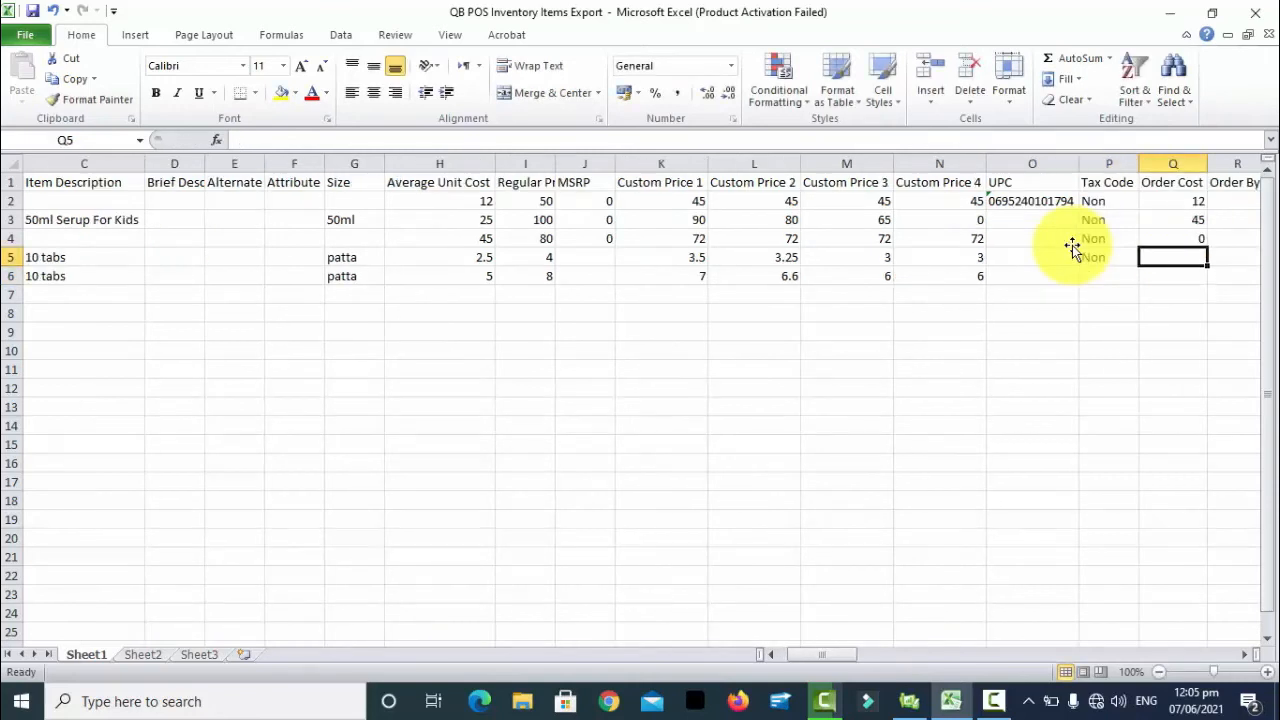
{"action": "key", "text": "shift+Tab"}
{"action": "key", "text": "Up"}
{"action": "key", "text": "ctrl+Right"}
{"action": "key", "text": "Down"}
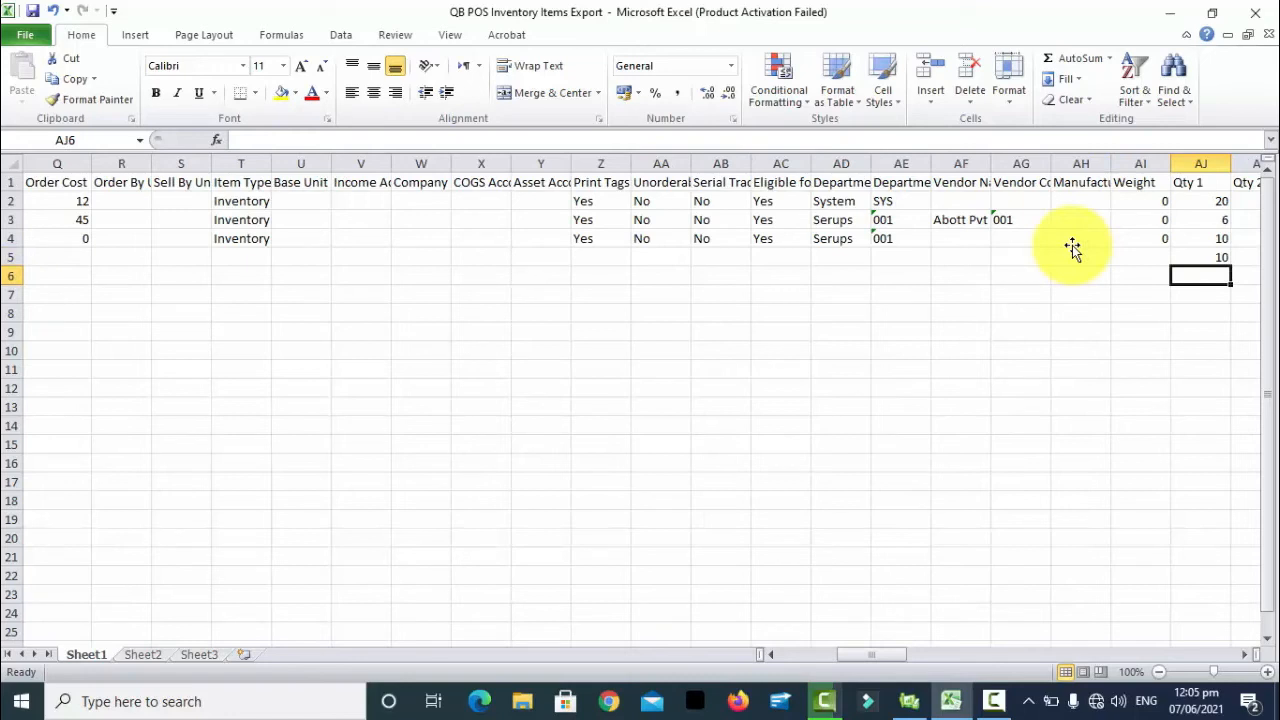
{"action": "type", "text": "50"}
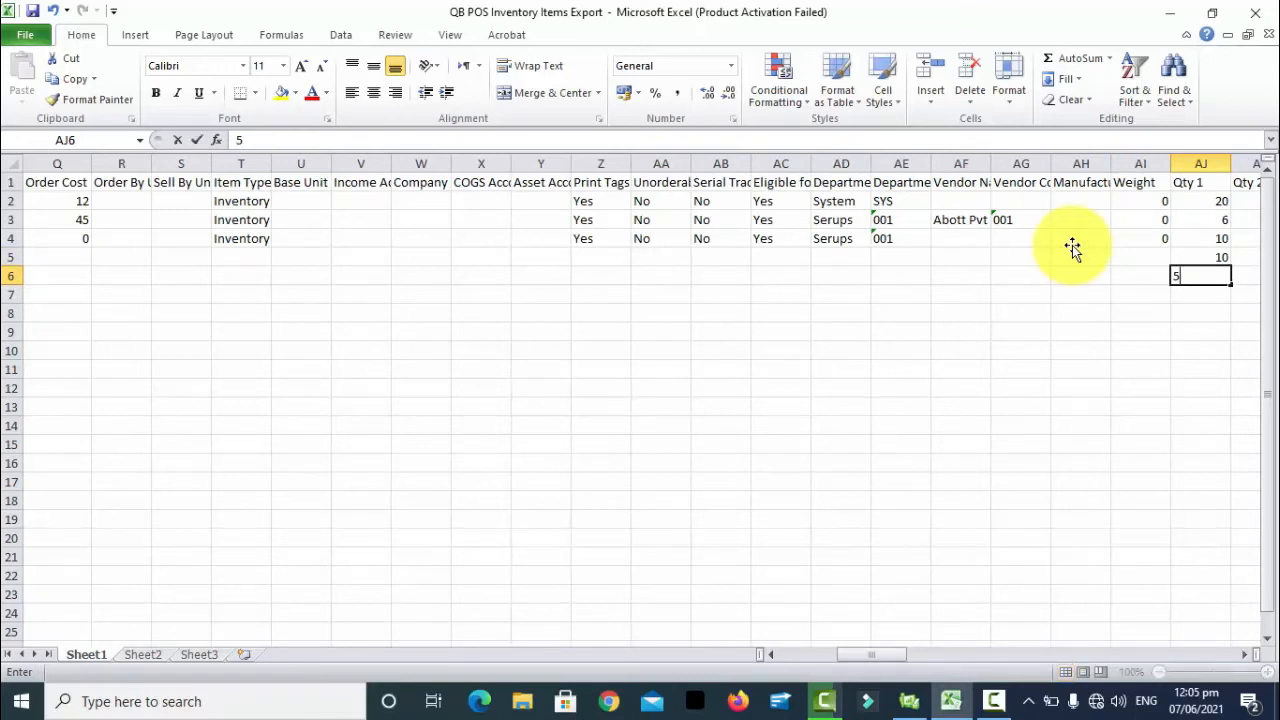
Start the next inventory item in row 7 with item number 6 and item name Dispren
{"action": "key", "text": "ctrl+Left"}
{"action": "key", "text": "Left"}
{"action": "key", "text": "Left"}
{"action": "key", "text": "Left"}
{"action": "key", "text": "Left"}
{"action": "key", "text": "Left"}
{"action": "key", "text": "Left"}
{"action": "key", "text": "Left"}
{"action": "key", "text": "Left"}
{"action": "key", "text": "Left"}
{"action": "key", "text": "Left"}
{"action": "key", "text": "Left"}
{"action": "key", "text": "Left"}
{"action": "key", "text": "Left"}
{"action": "key", "text": "Left"}
{"action": "key", "text": "Left"}
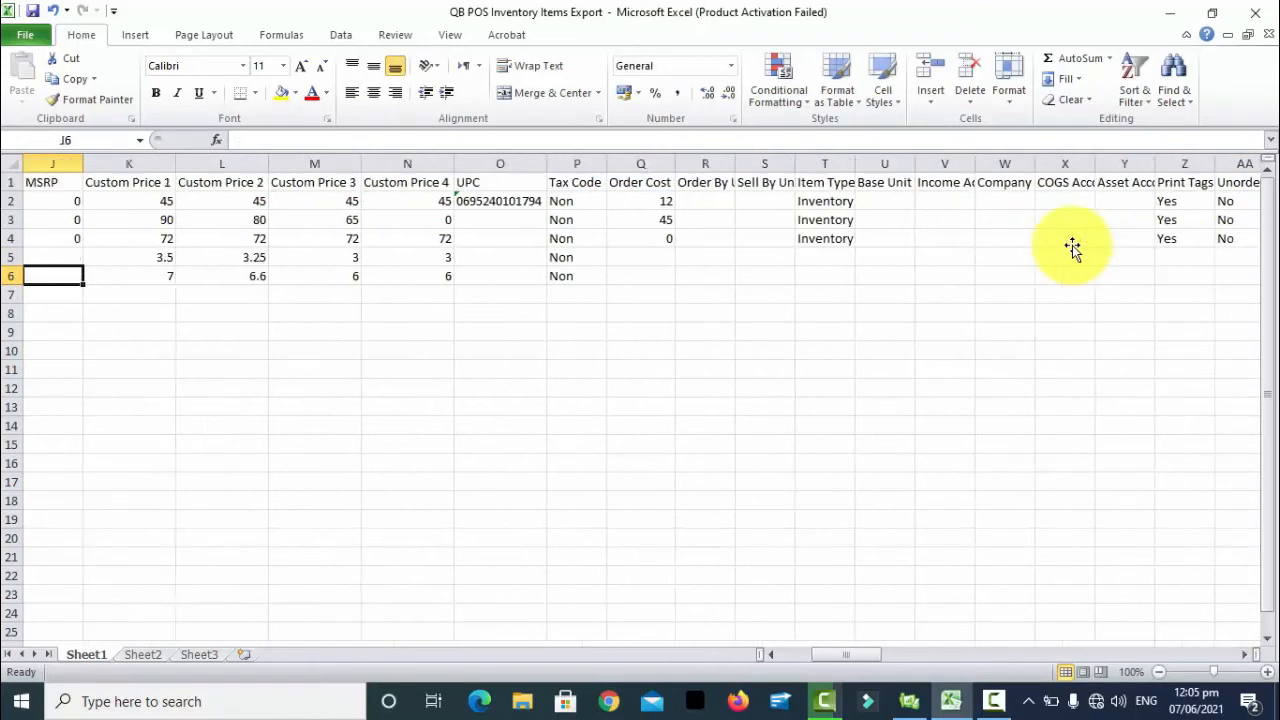
{"action": "key", "text": "Down"}
{"action": "key", "text": "Right"}
{"action": "key", "text": "Left"}
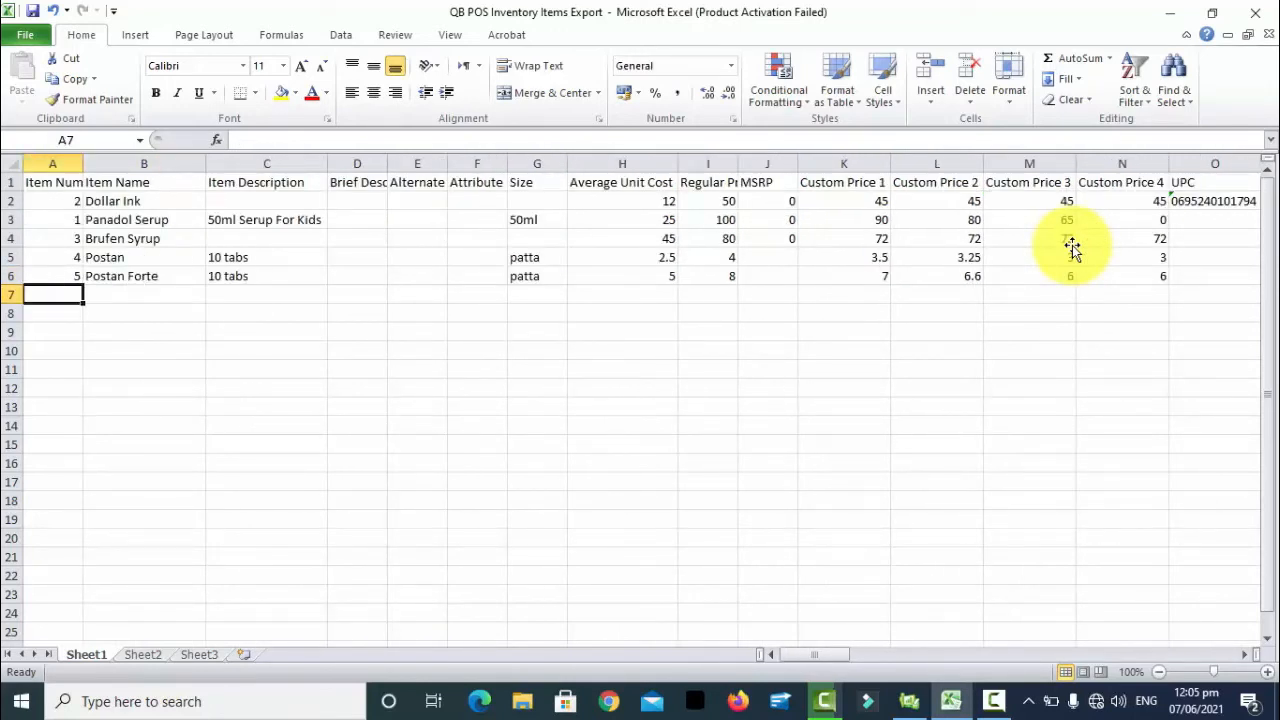
{"action": "type", "text": "6"}
{"action": "key", "text": "Tab"}
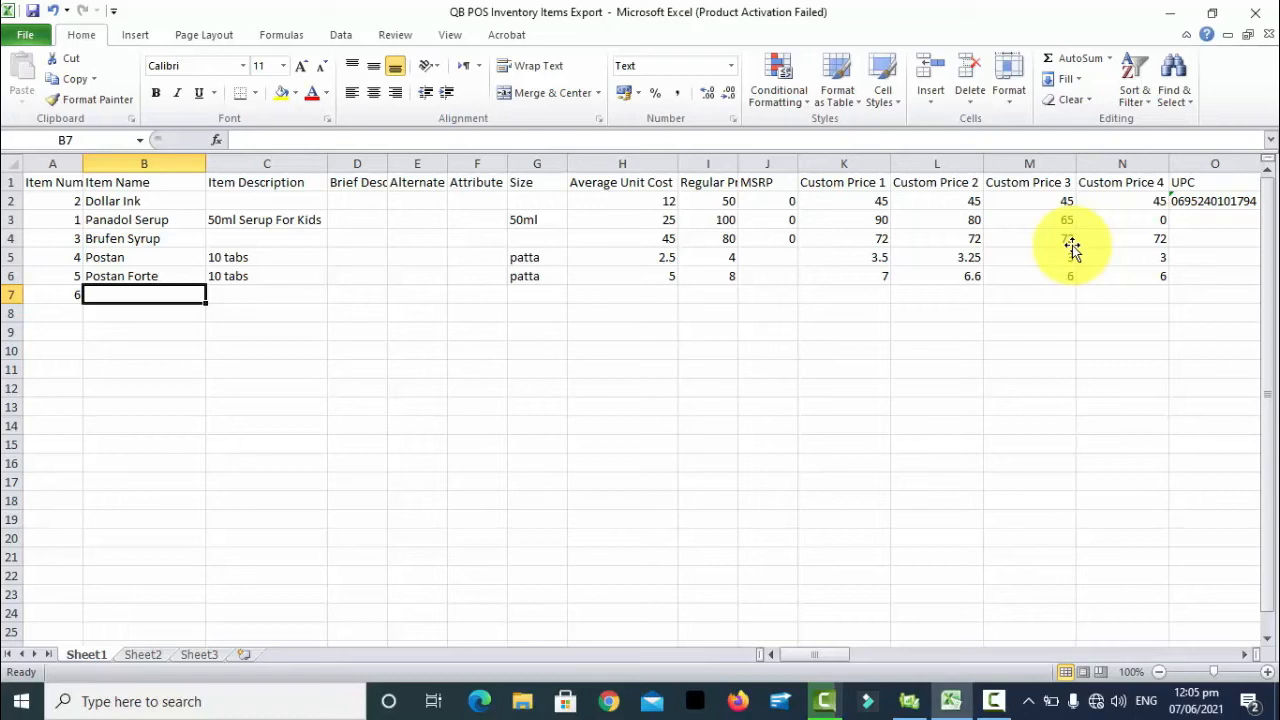
{"action": "type", "text": "Dispren"}
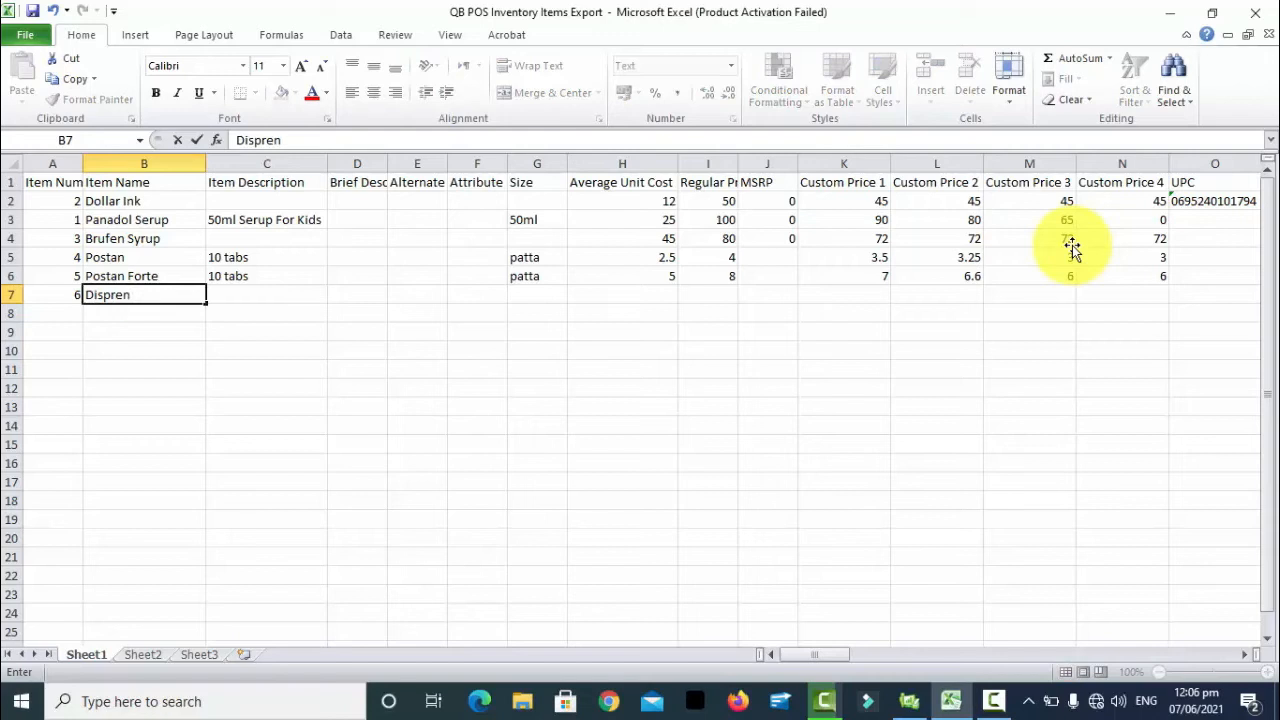
Copy the description "10 tabs" and the size "patta" from Postan Forte's row into Dispren's row
{"action": "key", "text": "Tab"}
{"action": "key", "text": "ctrl+d"}
{"action": "key", "text": "Tab"}
{"action": "key", "text": "Tab"}
{"action": "key", "text": "Tab"}
{"action": "key", "text": "Tab"}
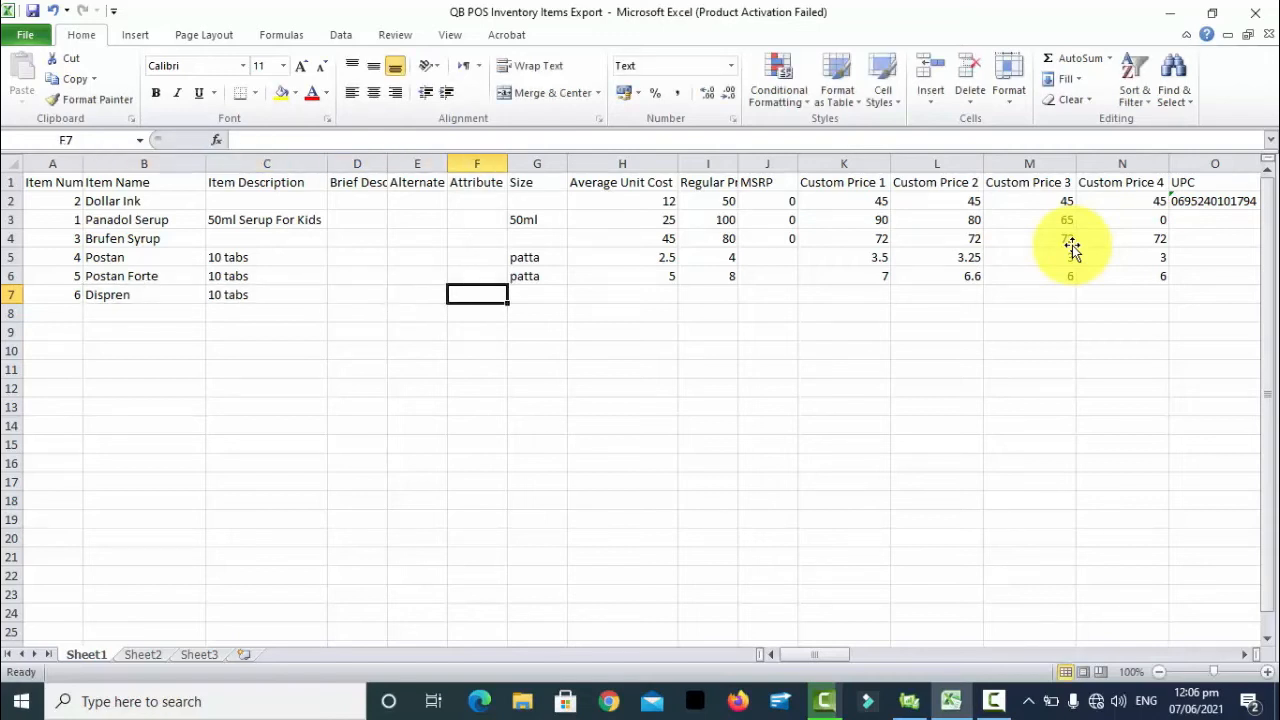
{"action": "key", "text": "ctrl+d"}
{"action": "key", "text": "Tab"}
{"action": "key", "text": "Tab"}
{"action": "key", "text": "shift+Tab"}
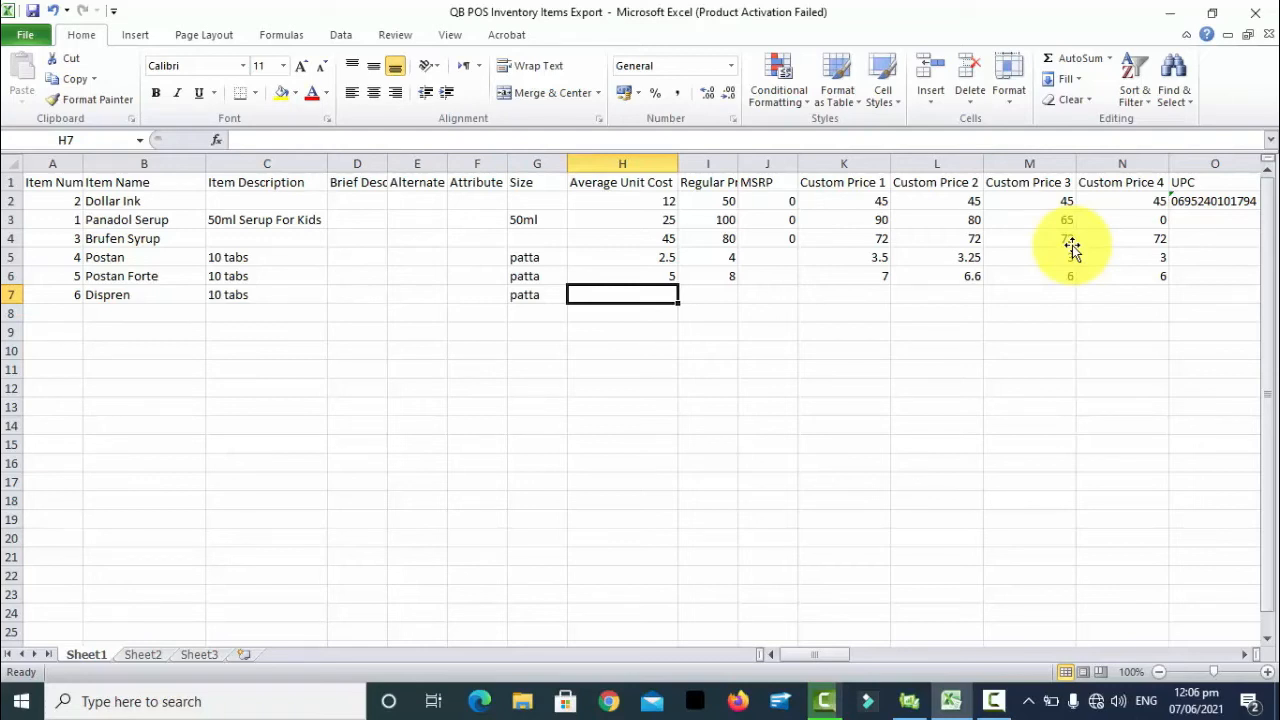
Enter Dispren's average unit cost of 1.5 and regular price of 2
{"action": "type", "text": "1.5"}
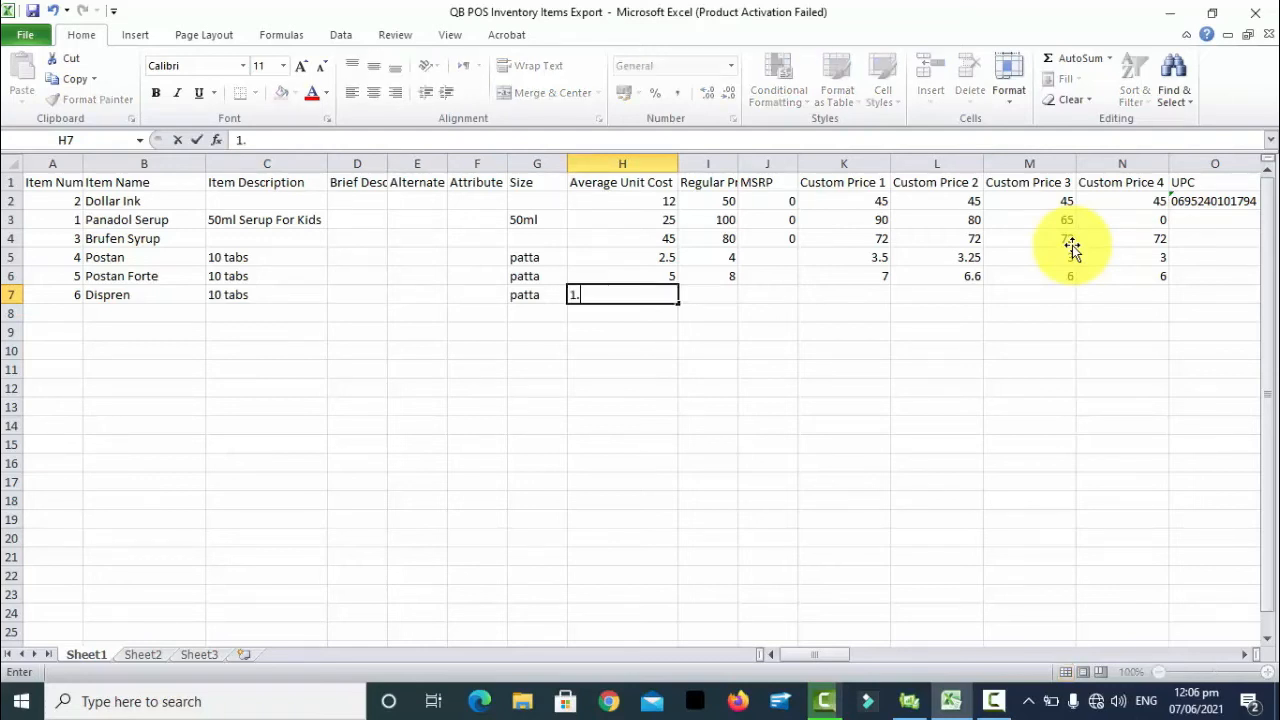
{"action": "key", "text": "Tab"}
{"action": "type", "text": "2"}
{"action": "key", "text": "Tab"}
Set all four of Dispren's custom prices to 2, leaving MSRP blank
{"action": "key", "text": "Tab"}
{"action": "type", "text": "2"}
{"action": "key", "text": "Tab"}
{"action": "type", "text": "2"}
{"action": "key", "text": "Tab"}
{"action": "type", "text": "2"}
{"action": "key", "text": "Tab"}
{"action": "type", "text": "2"}
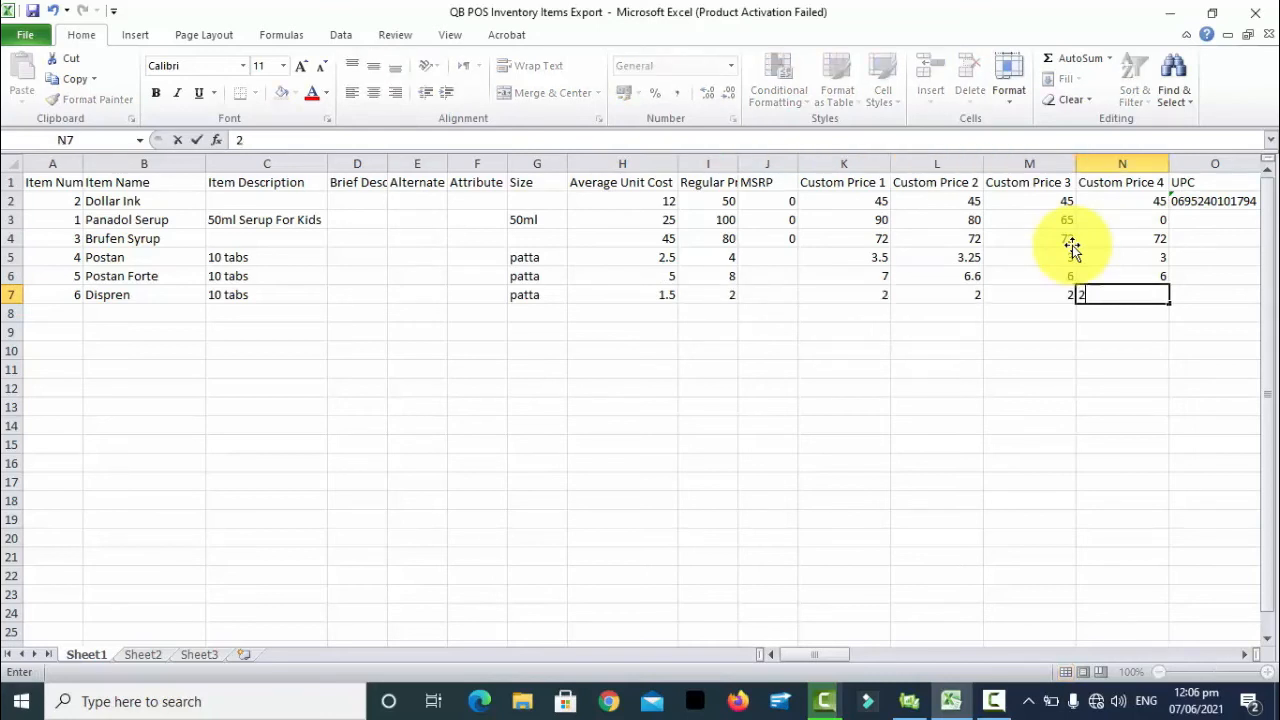
Enter Non as Dispren's tax code and 100 as its Qty 1
{"action": "key", "text": "Tab"}
{"action": "key", "text": "Tab"}
{"action": "type", "text": "Non"}
{"action": "key", "text": "Tab"}
{"action": "key", "text": "Up"}
{"action": "key", "text": "ctrl+Right"}
{"action": "key", "text": "Down"}
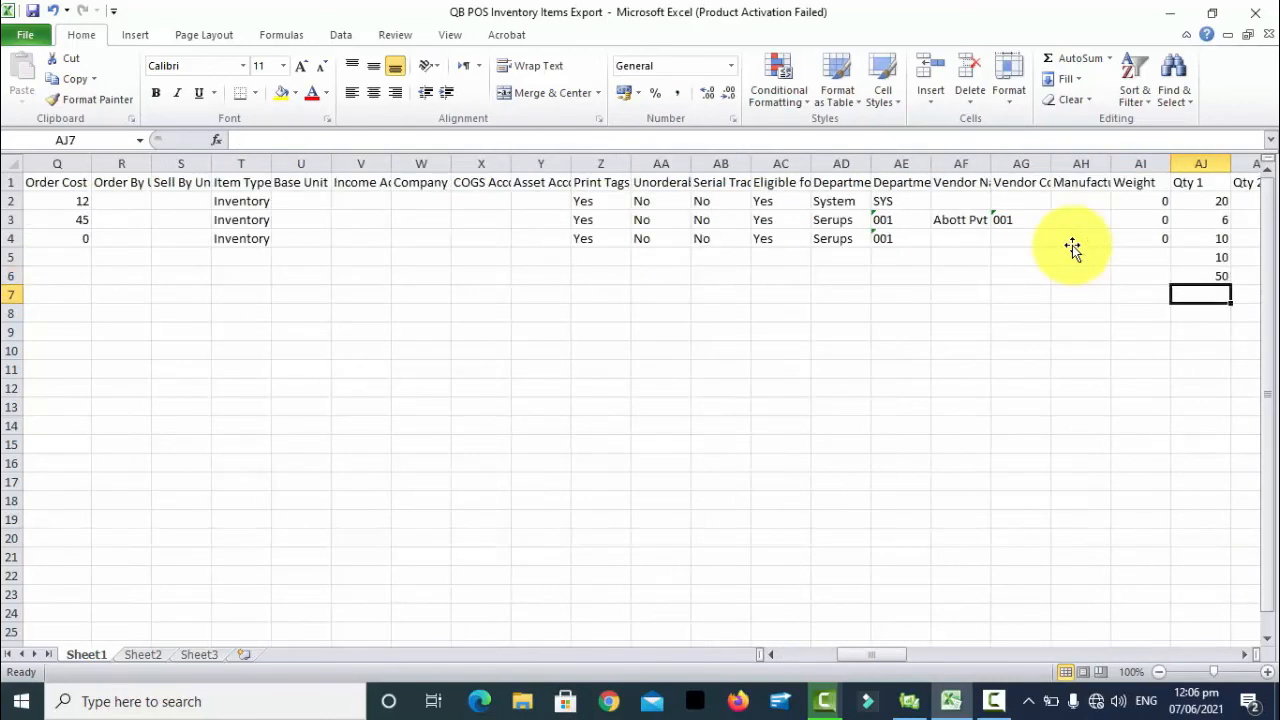
{"action": "type", "text": "100"}
{"action": "key", "text": "ctrl+Left"}
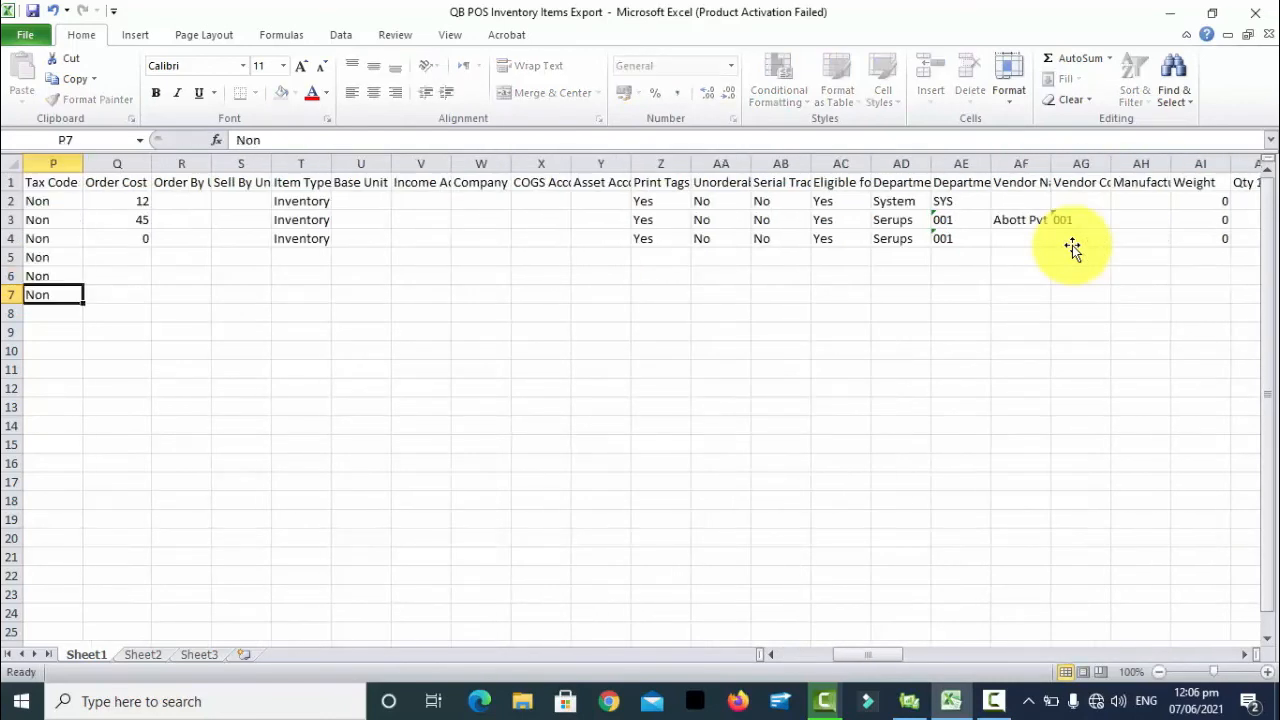
Return to the start of row 7 and look over the item names, descriptions, sizes and regular prices of the listed items
{"action": "key", "text": "ctrl+Left"}
{"action": "key", "text": "ctrl+Left"}
{"action": "key", "text": "ctrl+Left"}
{"action": "key", "text": "ctrl+Left"}
{"action": "key", "text": "ctrl+Left"}
{"action": "key", "text": "ctrl+Left"}
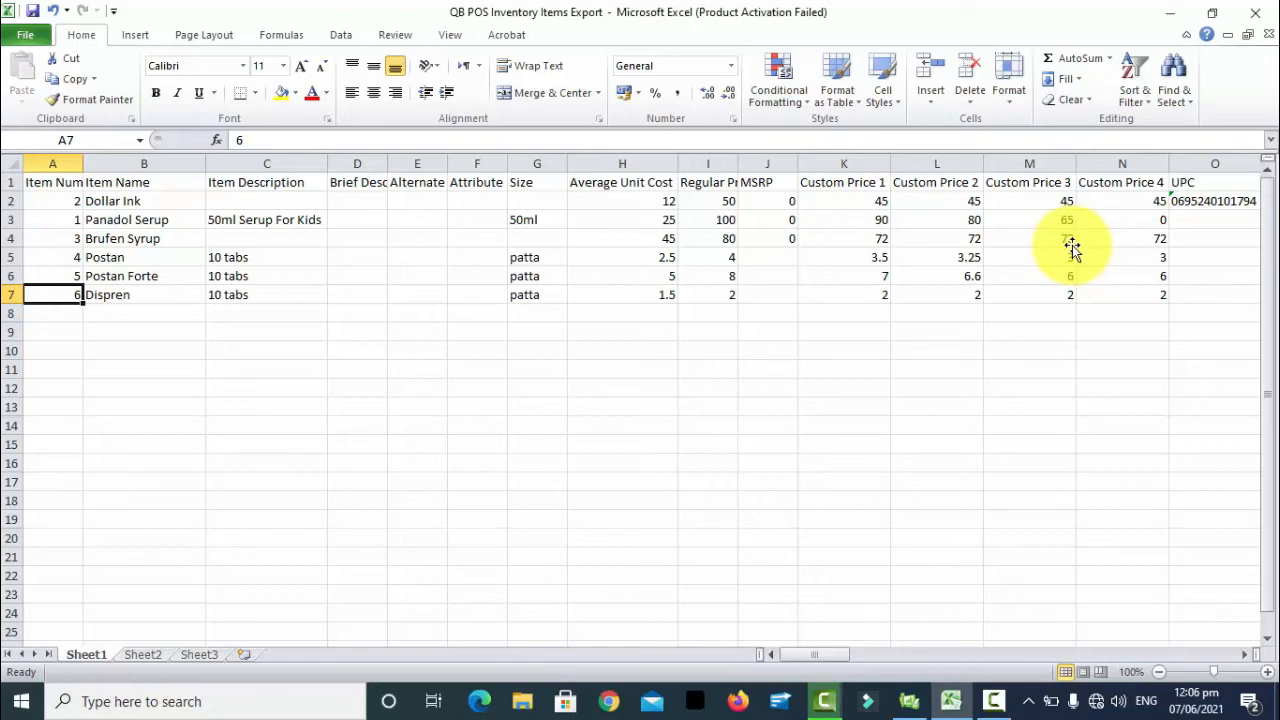
{"action": "key", "text": "Right"}
{"action": "key", "text": "Down"}
{"action": "key", "text": "Down"}
{"action": "key", "text": "Down"}
{"action": "key", "text": "Down"}
{"action": "key", "text": "Down"}
{"action": "key", "text": "Down"}
{"action": "key", "text": "Down"}
{"action": "key", "text": "Down"}
{"action": "key", "text": "Down"}
{"action": "key", "text": "Down"}
{"action": "key", "text": "Down"}
{"action": "key", "text": "Down"}
{"action": "key", "text": "Down"}
{"action": "key", "text": "Down"}
{"action": "key", "text": "Down"}
{"action": "key", "text": "Down"}
{"action": "key", "text": "Down"}
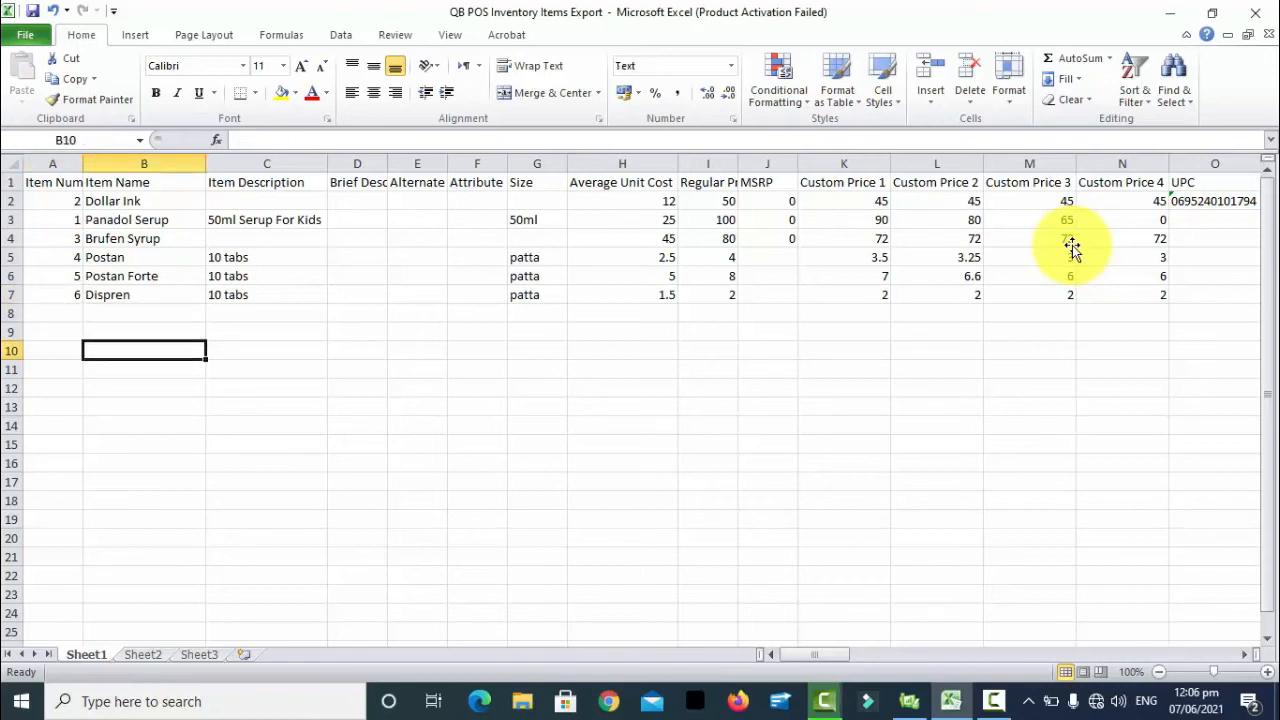
{"action": "key", "text": "Up"}
{"action": "key", "text": "Up"}
{"action": "key", "text": "Up"}
{"action": "key", "text": "Up"}
{"action": "key", "text": "Up"}
{"action": "key", "text": "Up"}
{"action": "key", "text": "Up"}
{"action": "key", "text": "Up"}
{"action": "key", "text": "Up"}
{"action": "key", "text": "Up"}
{"action": "key", "text": "Up"}
{"action": "key", "text": "Up"}
{"action": "key", "text": "Up"}
{"action": "key", "text": "Up"}
{"action": "key", "text": "Up"}
{"action": "key", "text": "Up"}
{"action": "key", "text": "Right"}
{"action": "key", "text": "Down"}
{"action": "key", "text": "Down"}
{"action": "key", "text": "Down"}
{"action": "key", "text": "Down"}
{"action": "key", "text": "Down"}
{"action": "key", "text": "Down"}
{"action": "key", "text": "Down"}
{"action": "key", "text": "Up"}
{"action": "key", "text": "Up"}
{"action": "key", "text": "Up"}
{"action": "key", "text": "Up"}
{"action": "key", "text": "Up"}
{"action": "key", "text": "Up"}
{"action": "key", "text": "Up"}
{"action": "key", "text": "Right"}
{"action": "key", "text": "Right"}
{"action": "key", "text": "Right"}
{"action": "key", "text": "Right"}
{"action": "key", "text": "Right"}
{"action": "key", "text": "Down"}
{"action": "key", "text": "Up"}
{"action": "key", "text": "Right"}
{"action": "key", "text": "Down"}
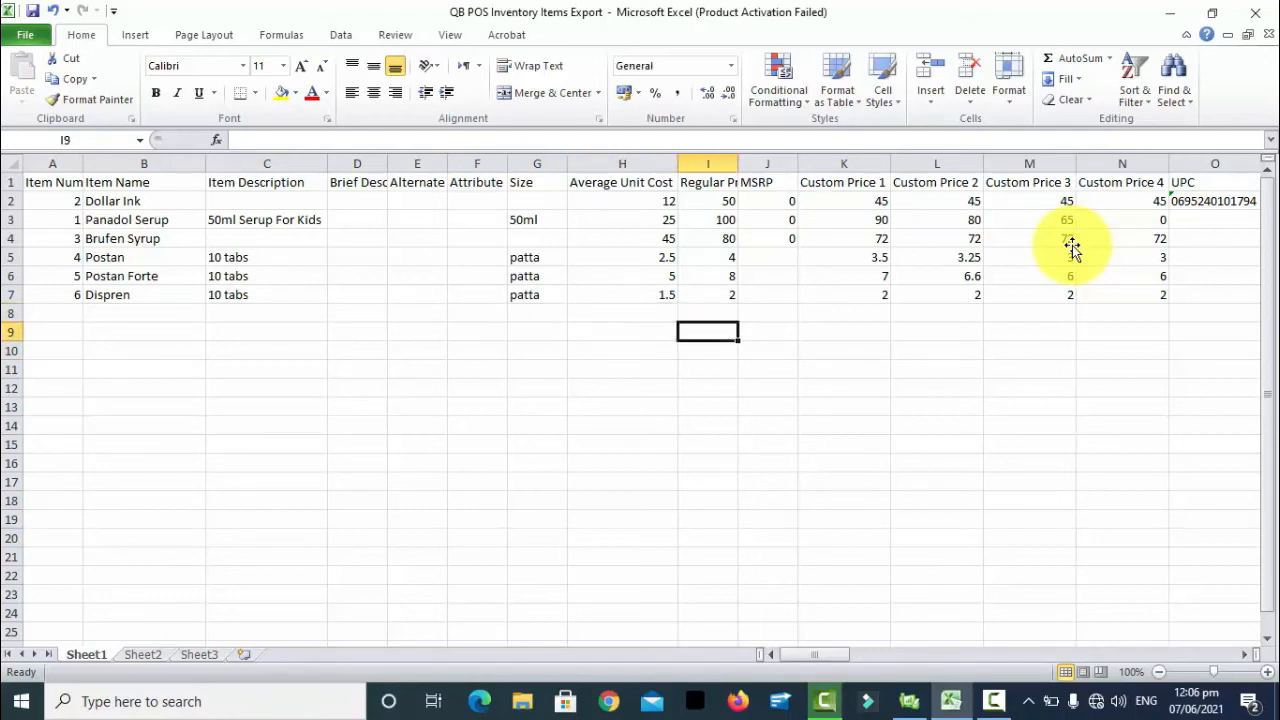